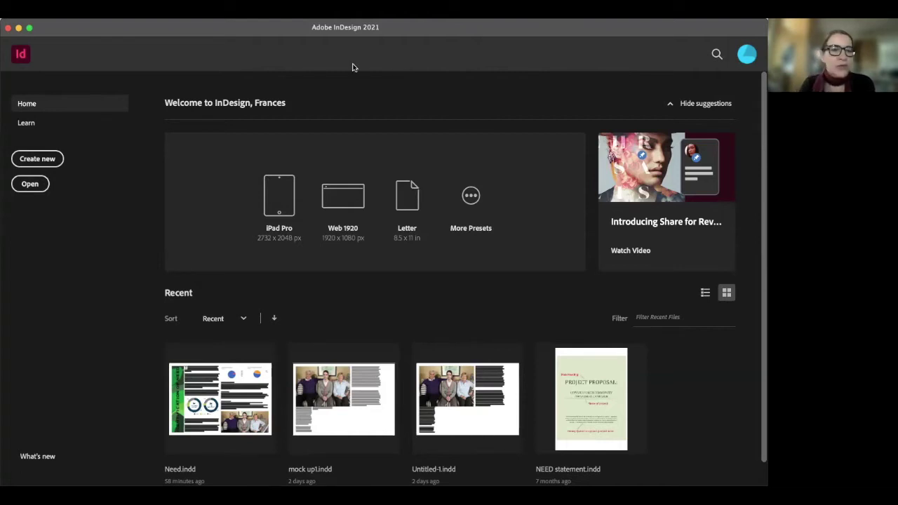
Start a new print document from the A3 preset and name it "mock up 2".
click(33, 161)
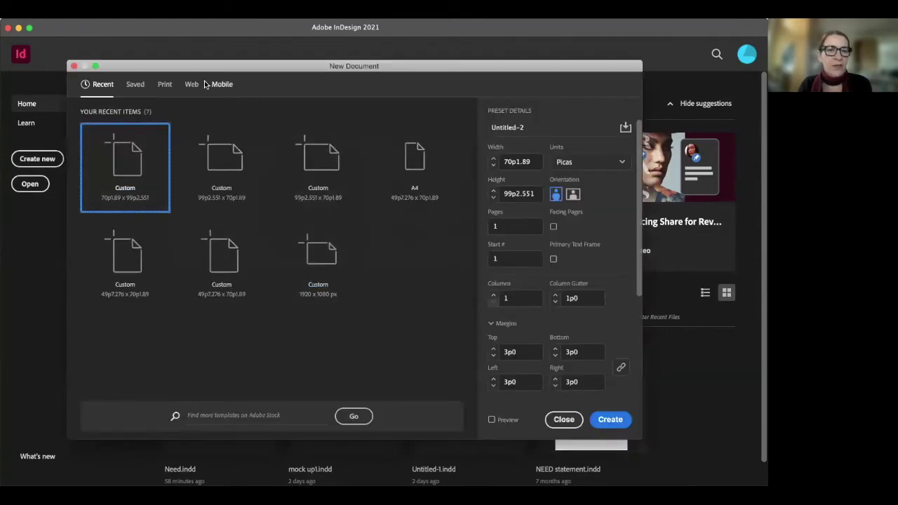
click(166, 85)
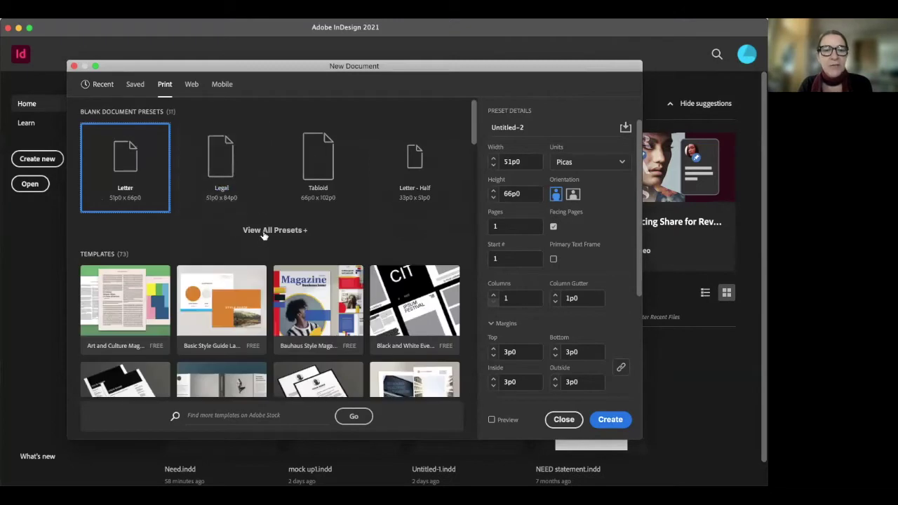
click(261, 233)
click(413, 256)
click(535, 127)
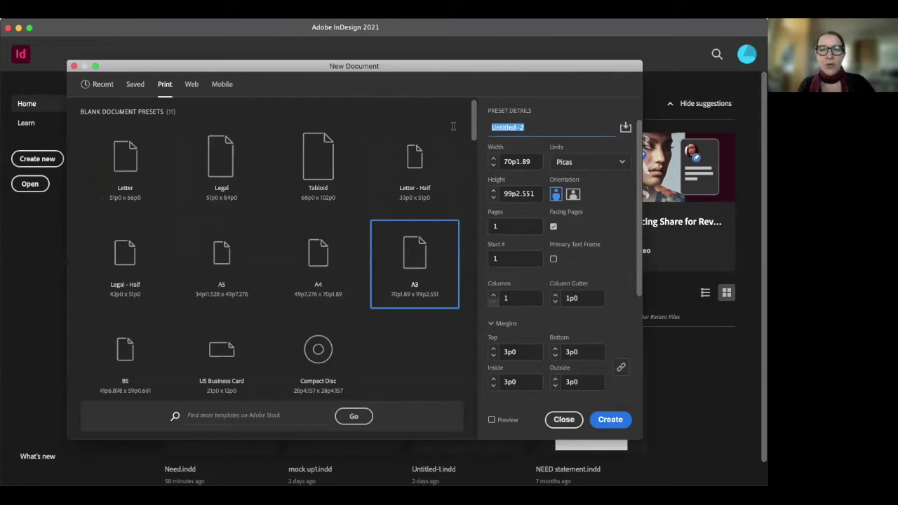
text(mock up 2)
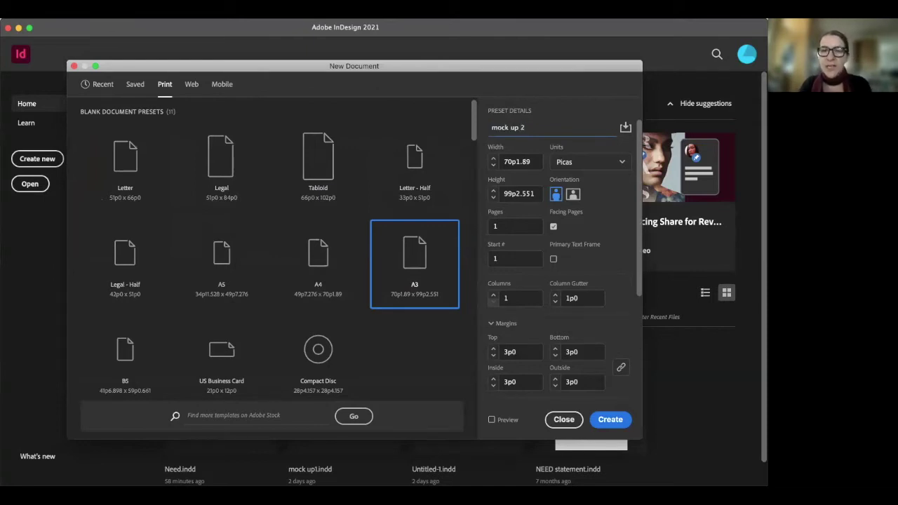
Set the new document's units to centimeters and its orientation to landscape.
click(622, 162)
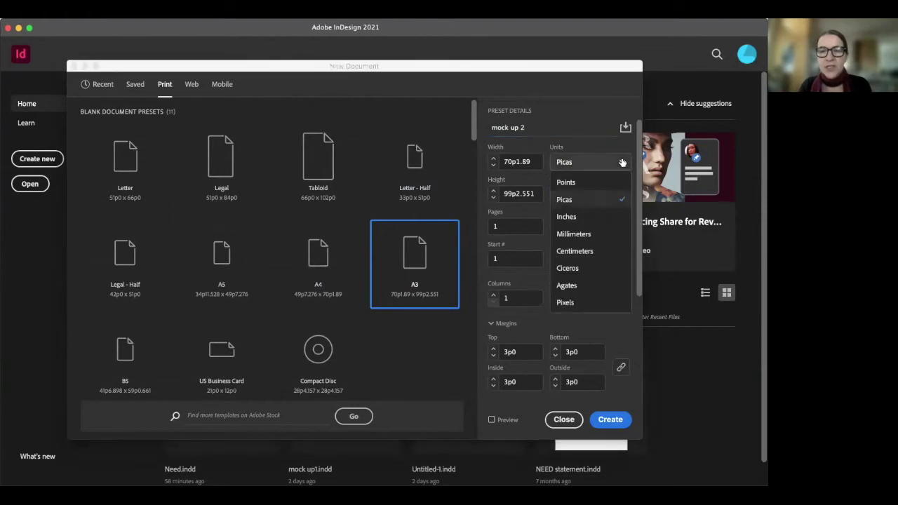
click(574, 254)
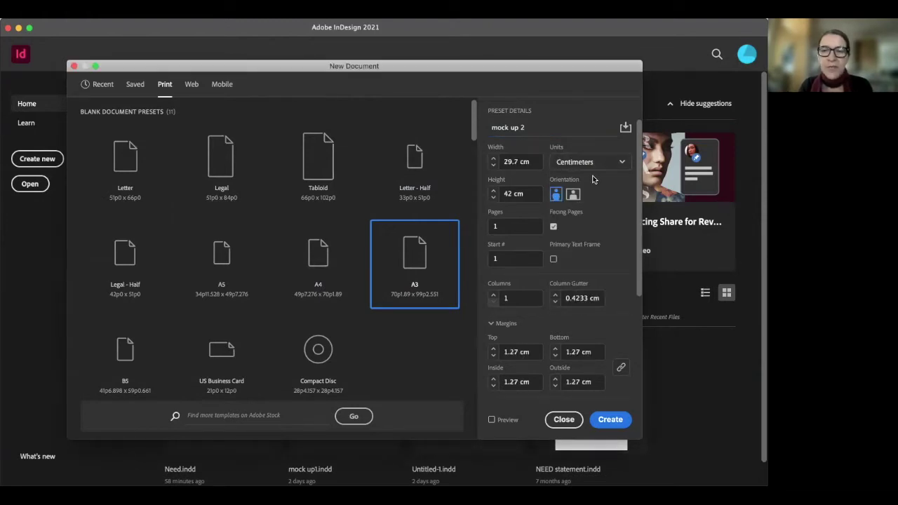
click(622, 162)
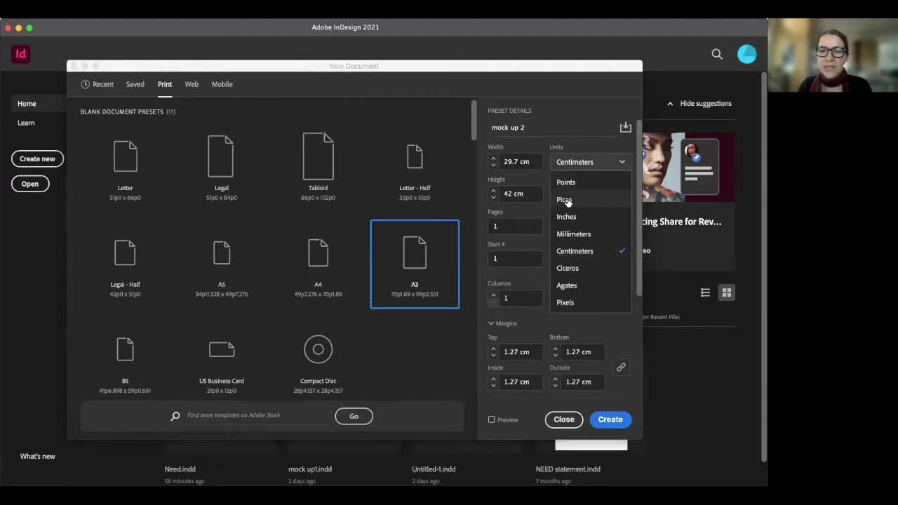
click(579, 145)
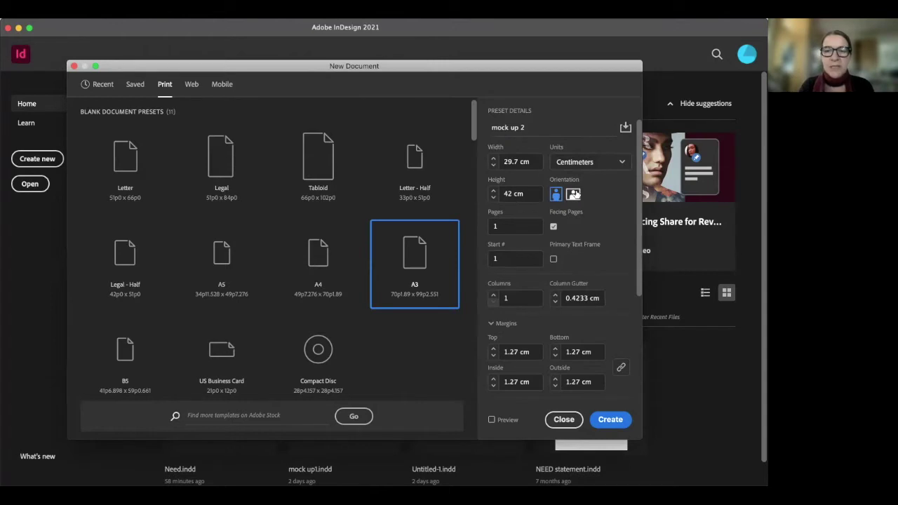
click(573, 195)
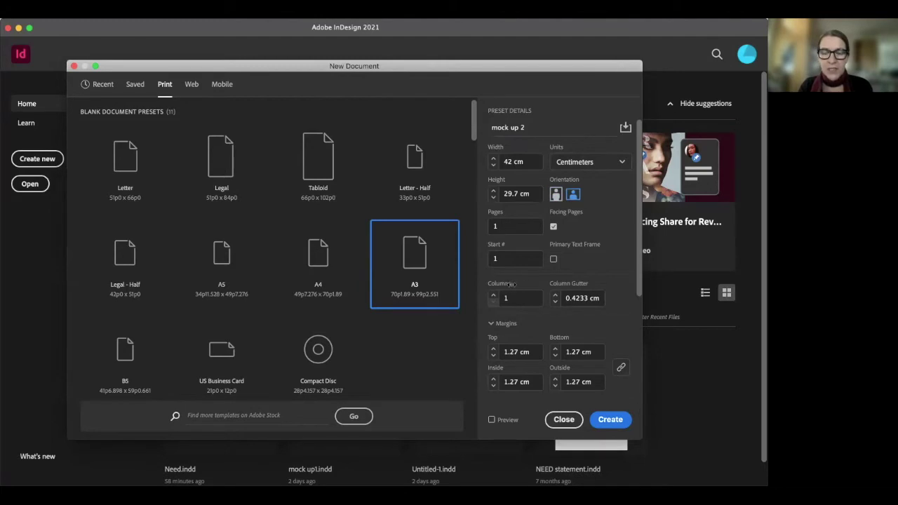
Set the document to 2 pages without facing pages and create it.
click(491, 225)
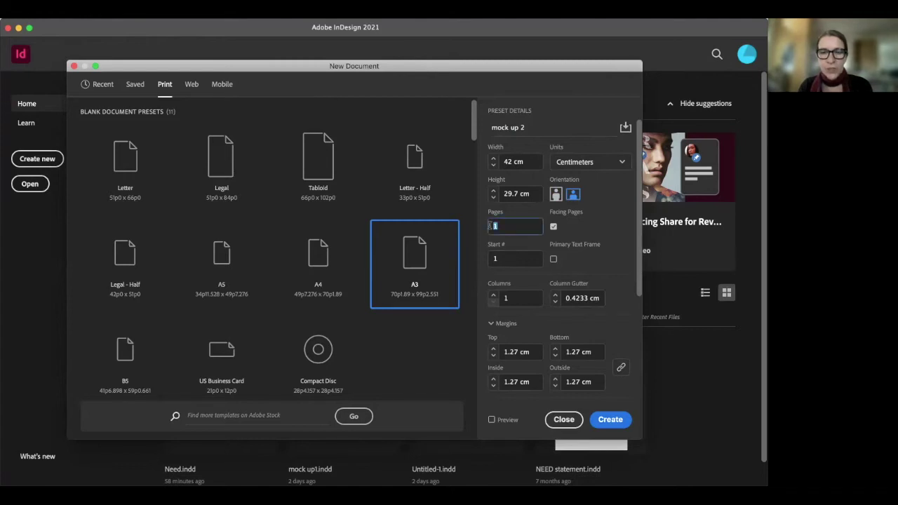
text(2)
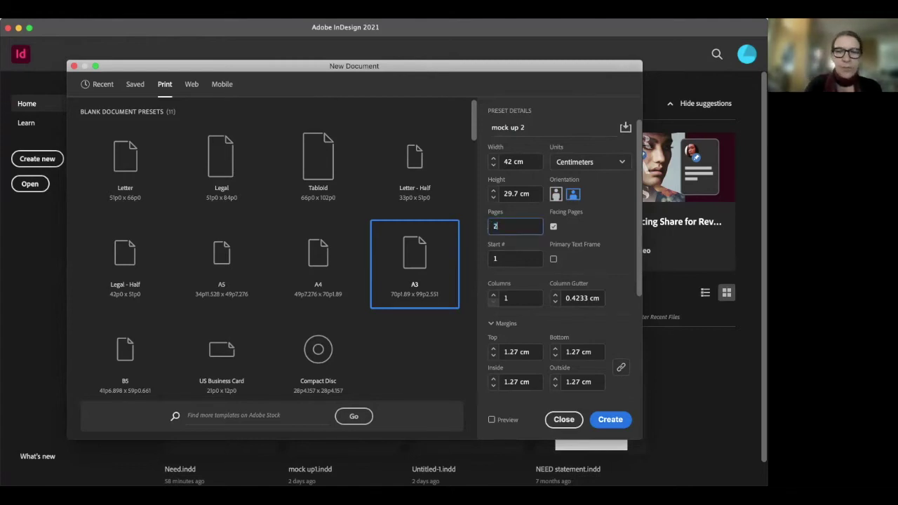
click(553, 226)
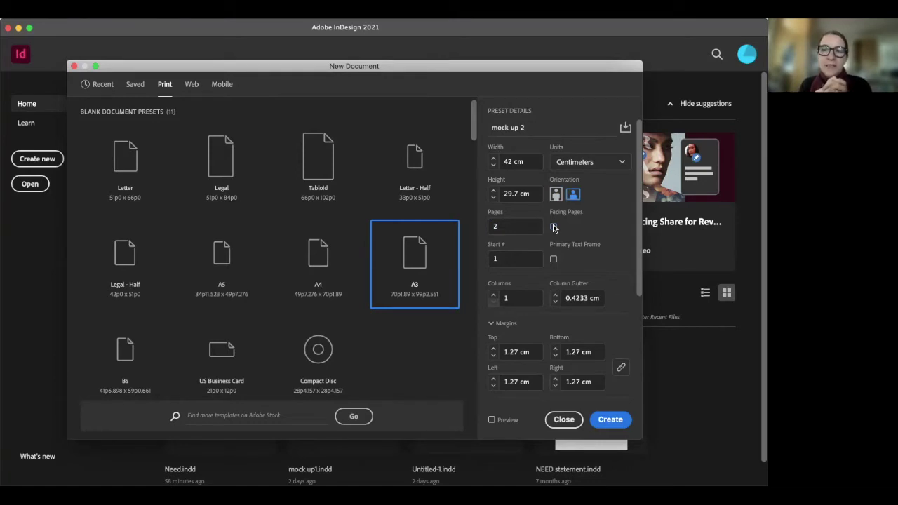
click(608, 420)
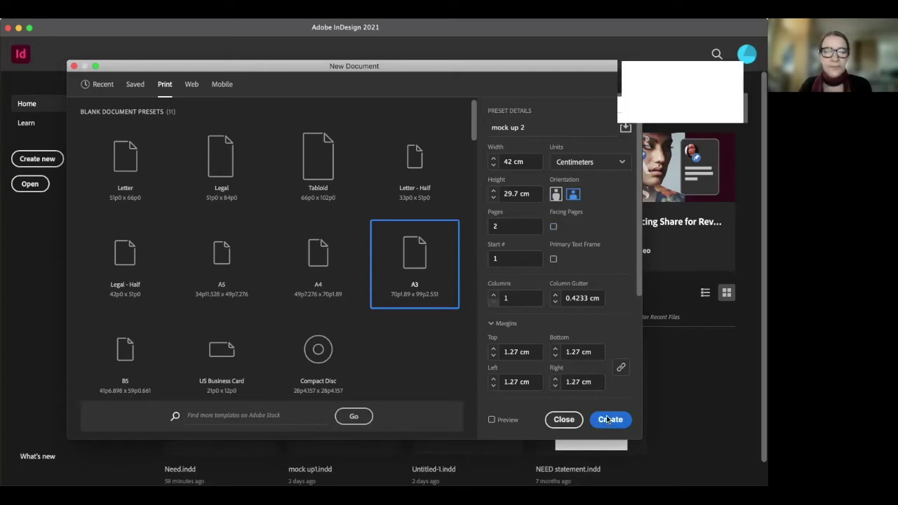
Choose the Essentials Classic workspace for the new document.
scroll(414, 301, down, 10)
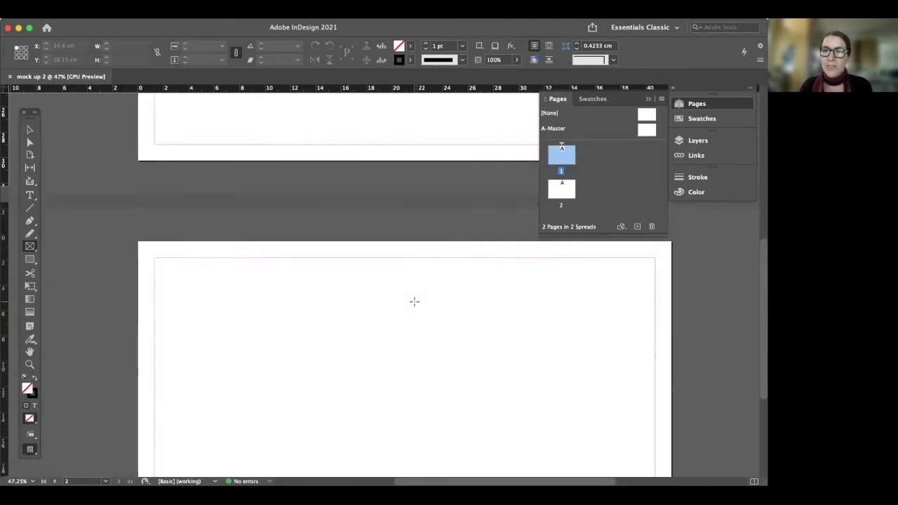
scroll(414, 302, up, 8)
scroll(414, 302, down, 4)
scroll(414, 302, up, 3)
scroll(477, 239, up, 1)
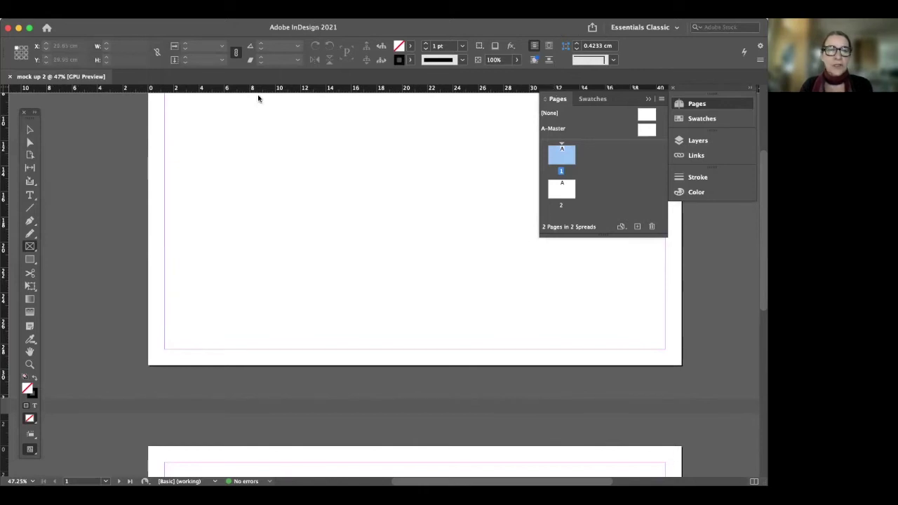
click(674, 29)
click(635, 68)
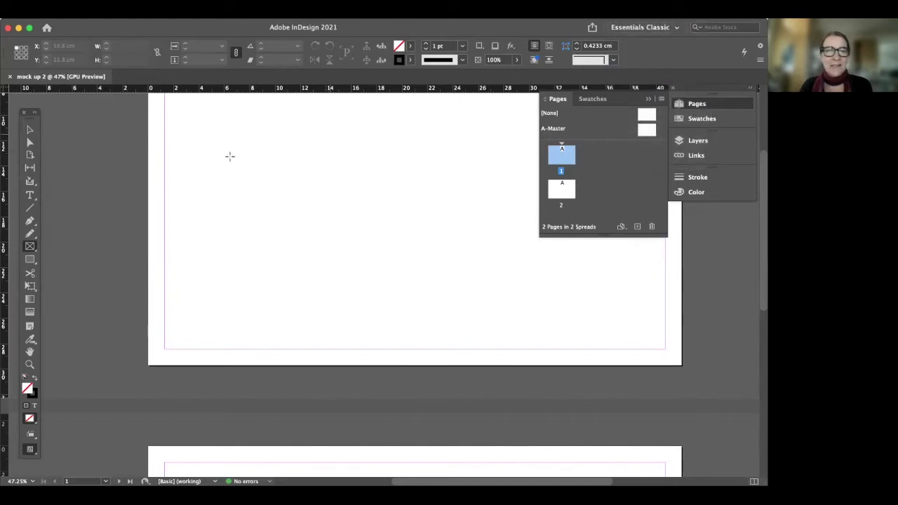
scroll(306, 237, up, 5)
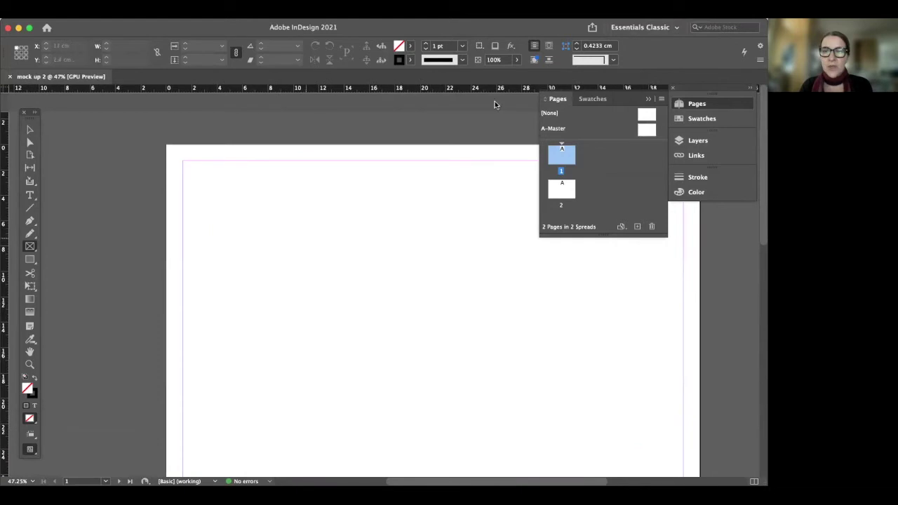
click(675, 30)
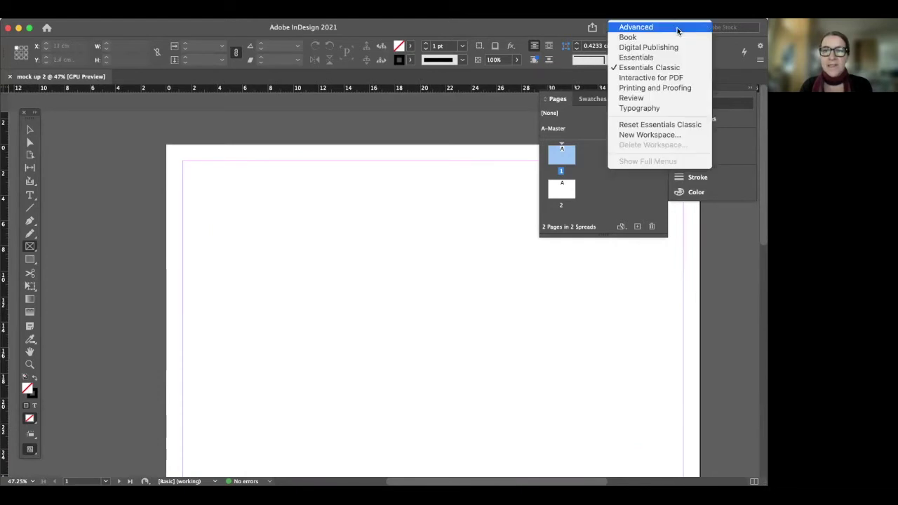
click(636, 68)
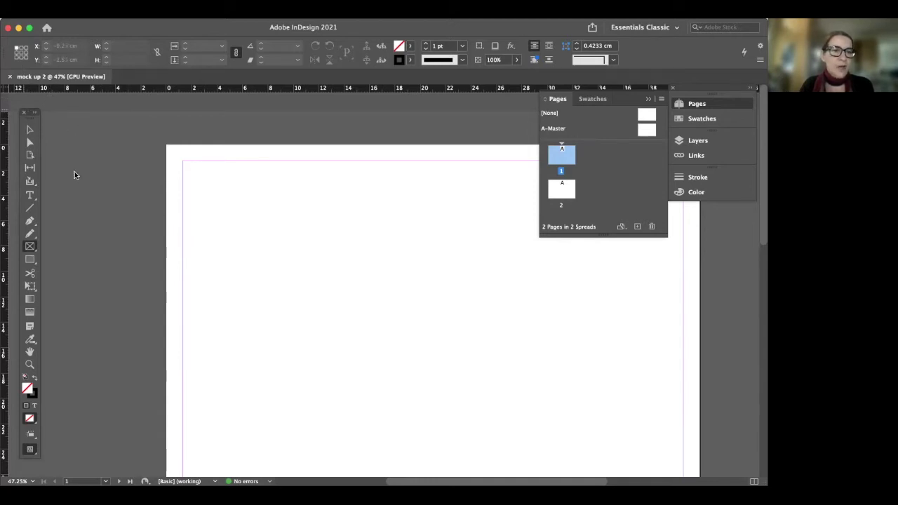
Reposition the floating tool palette slightly closer to the page.
click(198, 237)
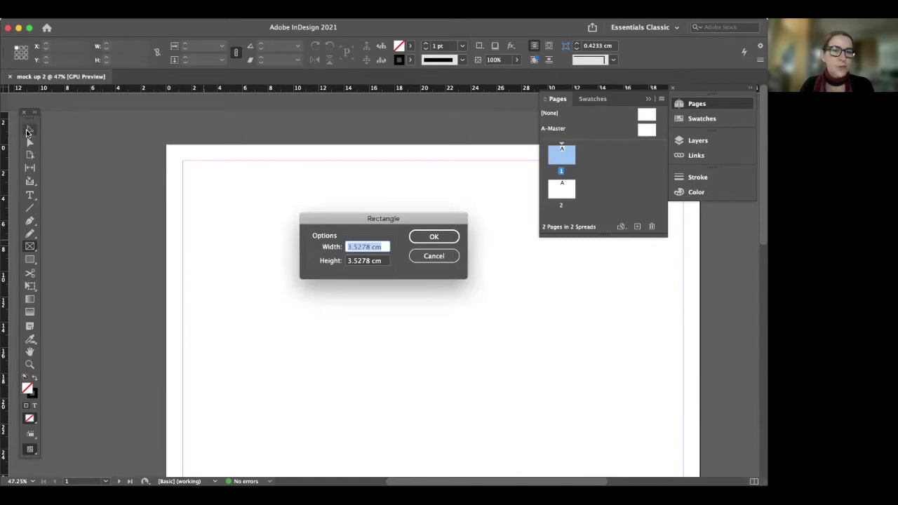
click(433, 256)
drag(29, 112, 50, 106)
Look through the selection, type, frame, pen and line tools, ending with the Type tool active.
click(52, 122)
click(51, 135)
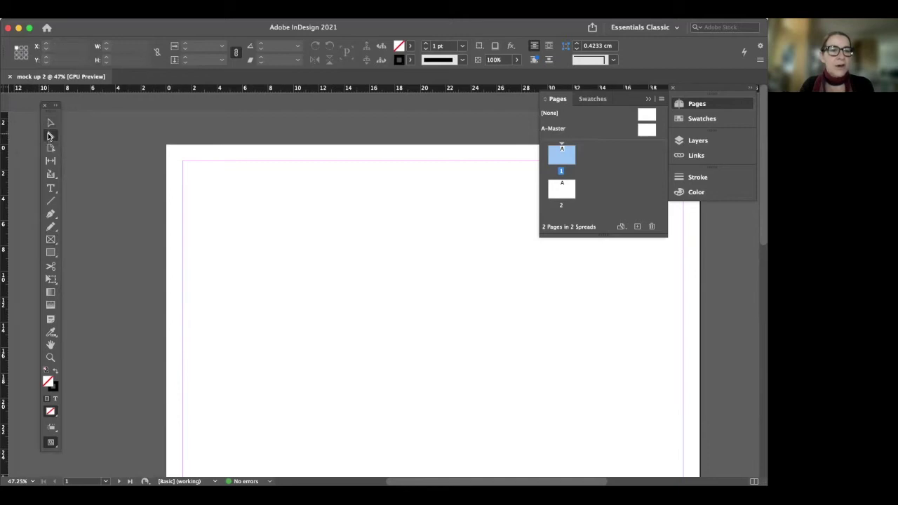
click(51, 188)
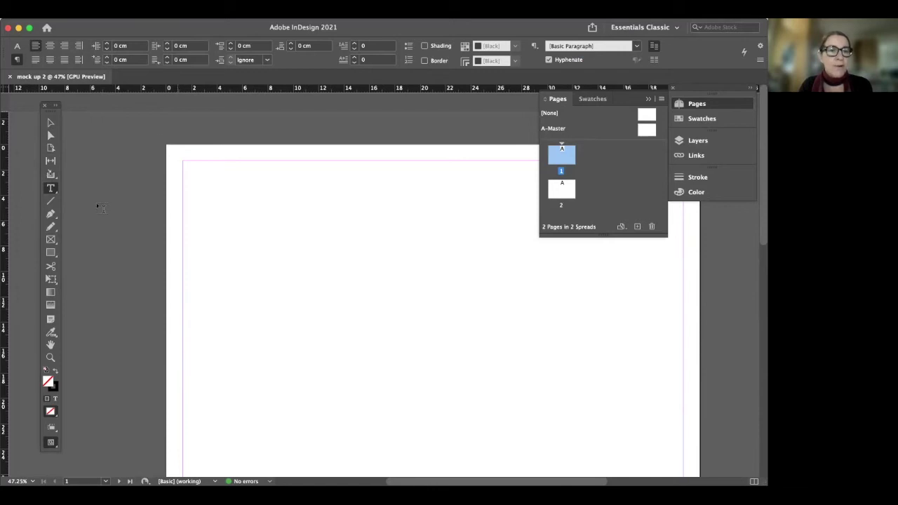
click(50, 254)
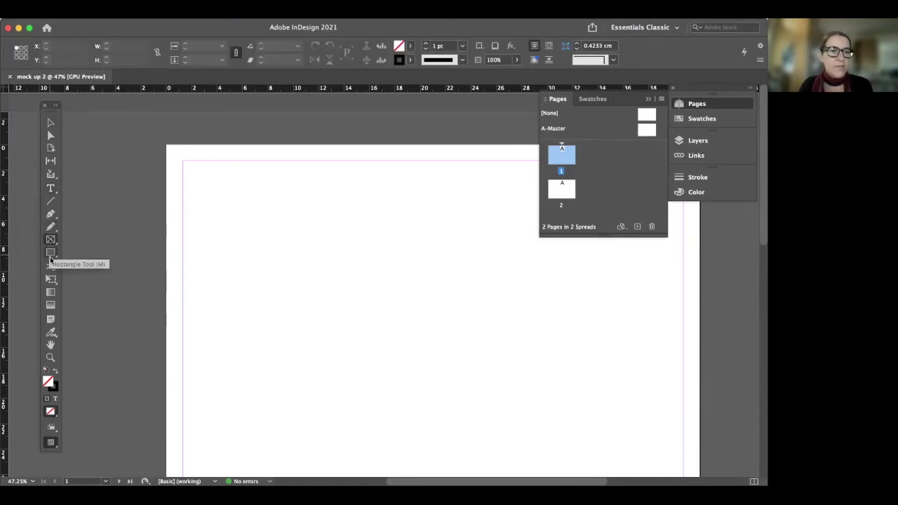
click(52, 219)
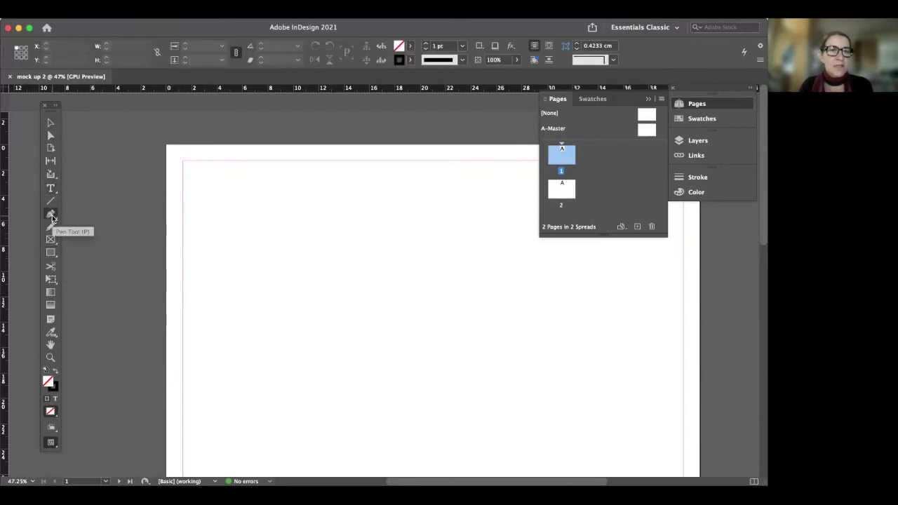
click(50, 201)
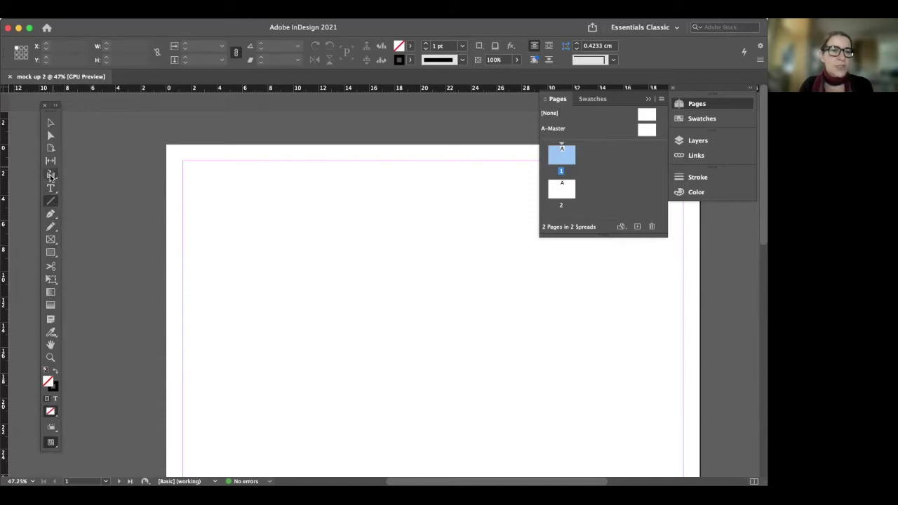
click(51, 188)
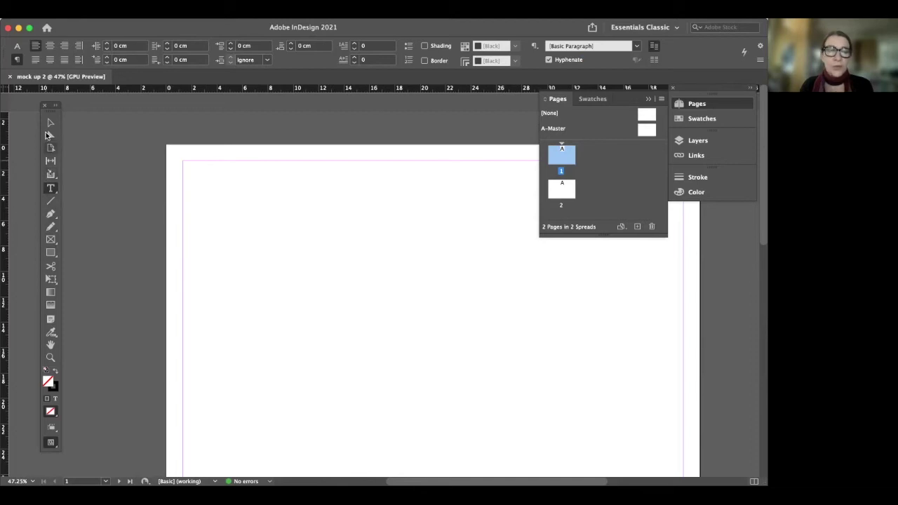
Separate Pages from the Swatches group, place it in its own group above Swatches, and move the panel dock inward.
drag(574, 100, 690, 112)
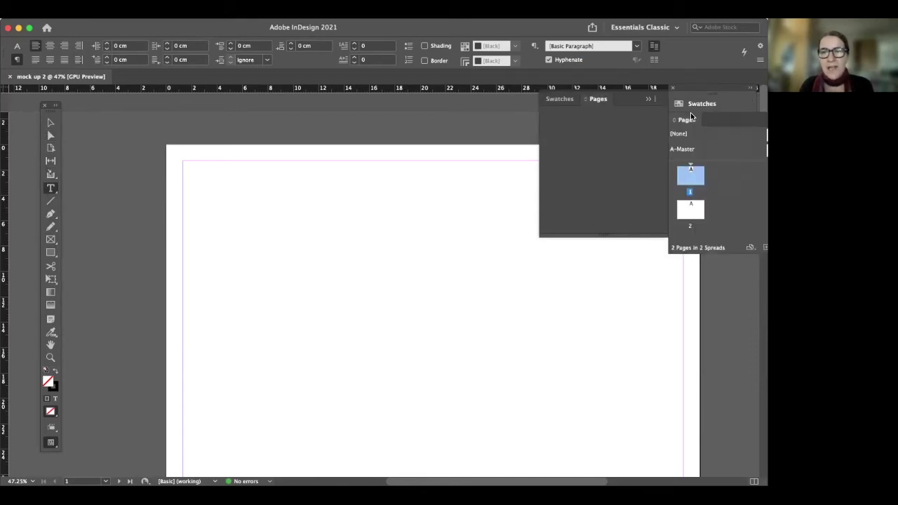
drag(581, 100, 698, 106)
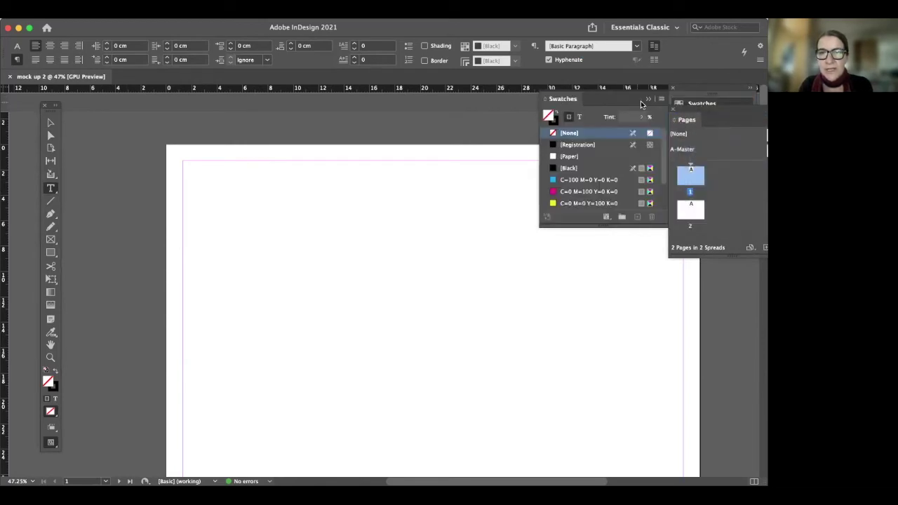
click(649, 100)
double_click(688, 92)
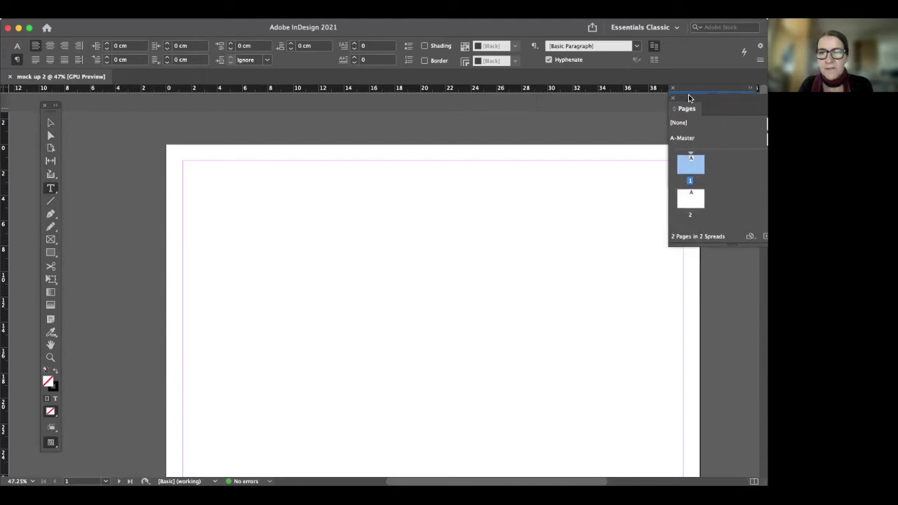
mouse_move(702, 93)
mouse_down()
mouse_move(658, 89)
mouse_move(683, 124)
mouse_move(657, 109)
mouse_move(670, 91)
mouse_up()
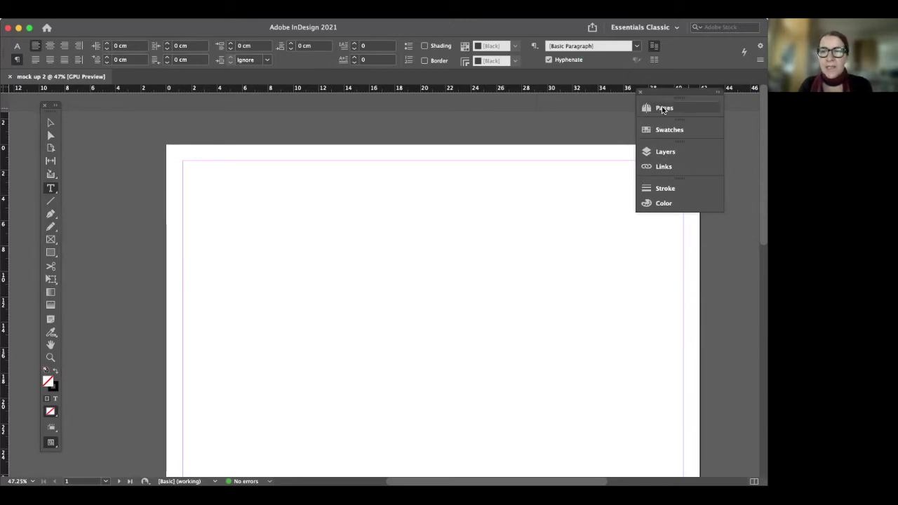
Detach Pages from the panel dock and expand it as its own floating panel.
click(663, 108)
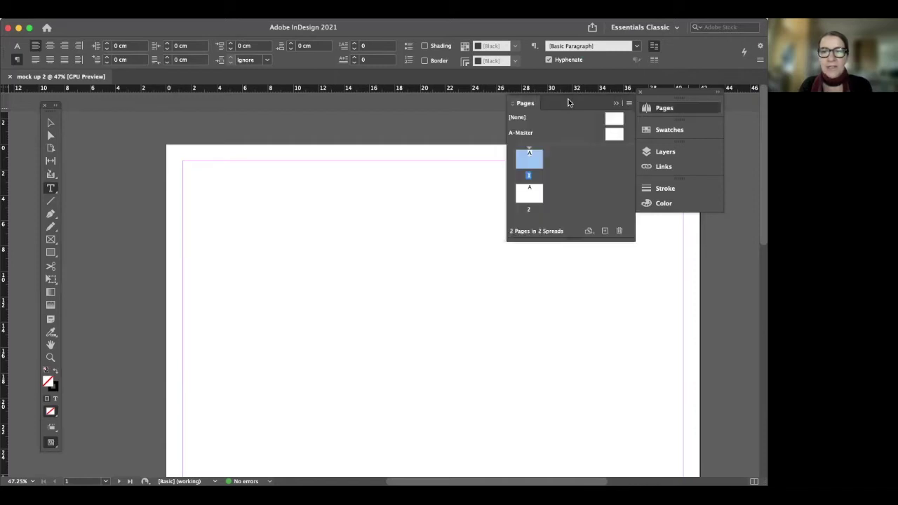
drag(691, 94, 594, 115)
click(707, 107)
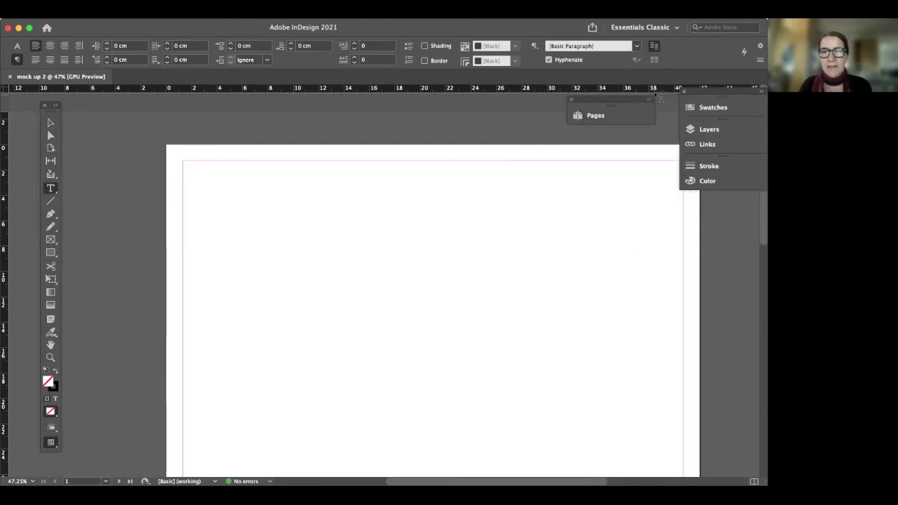
click(649, 100)
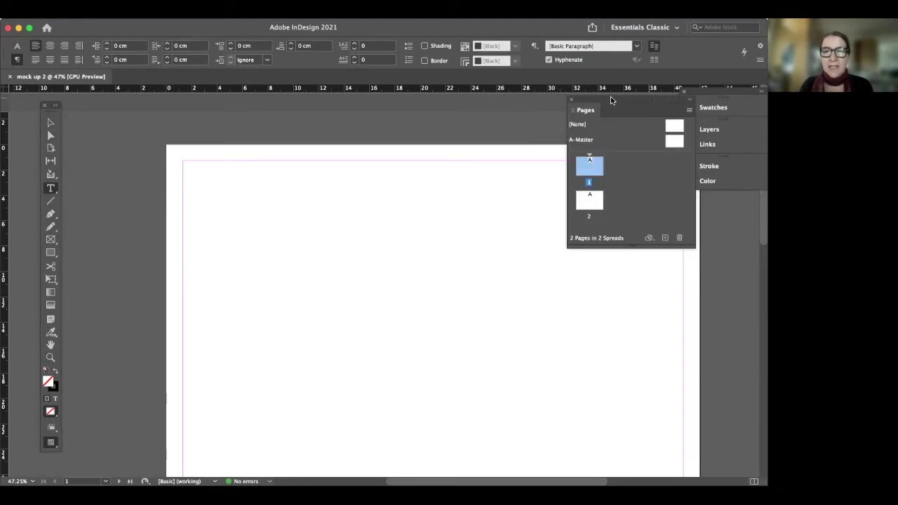
scroll(407, 201, down, 10)
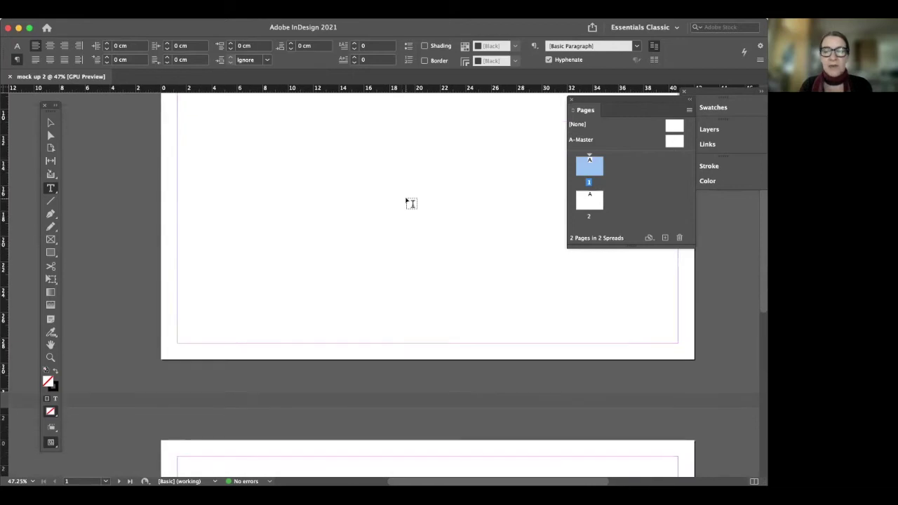
scroll(406, 202, down, 3)
scroll(407, 201, up, 10)
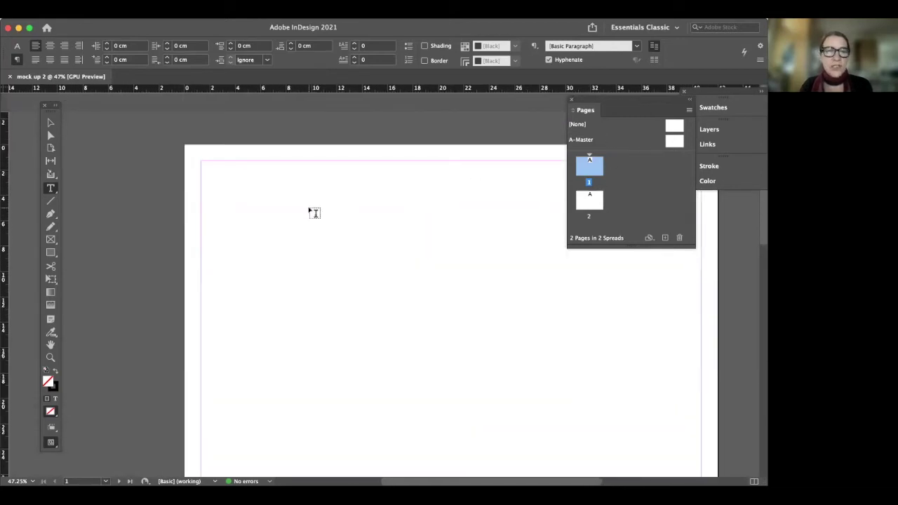
Open A-Master for editing.
scroll(339, 230, down, 1)
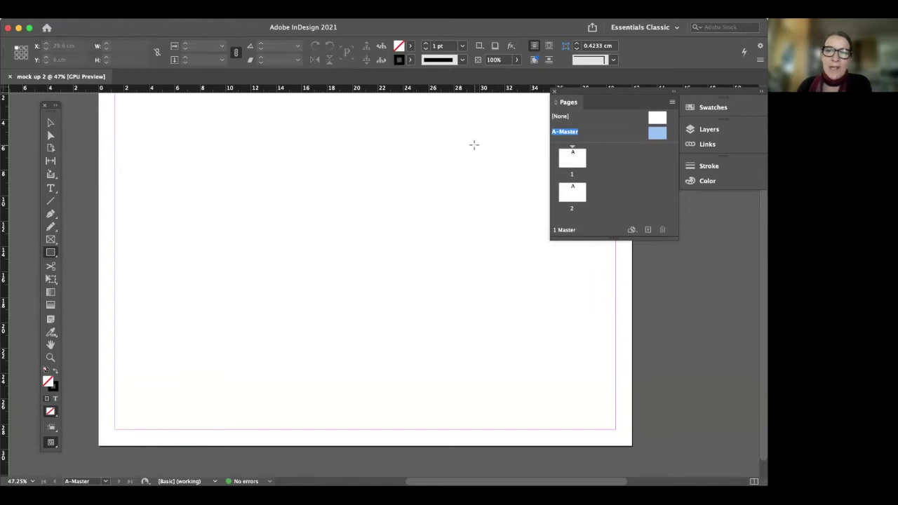
double_click(658, 132)
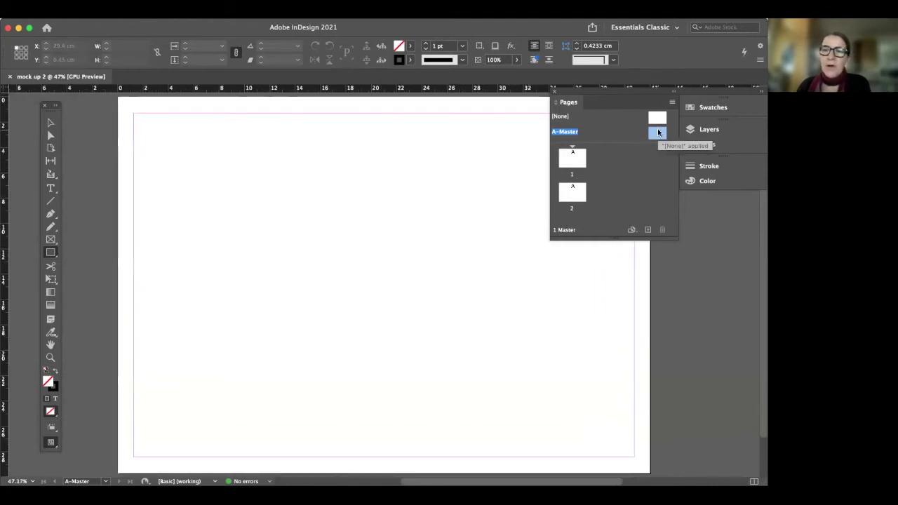
scroll(286, 183, up, 2)
scroll(286, 184, down, 2)
scroll(286, 183, up, 2)
scroll(286, 184, down, 2)
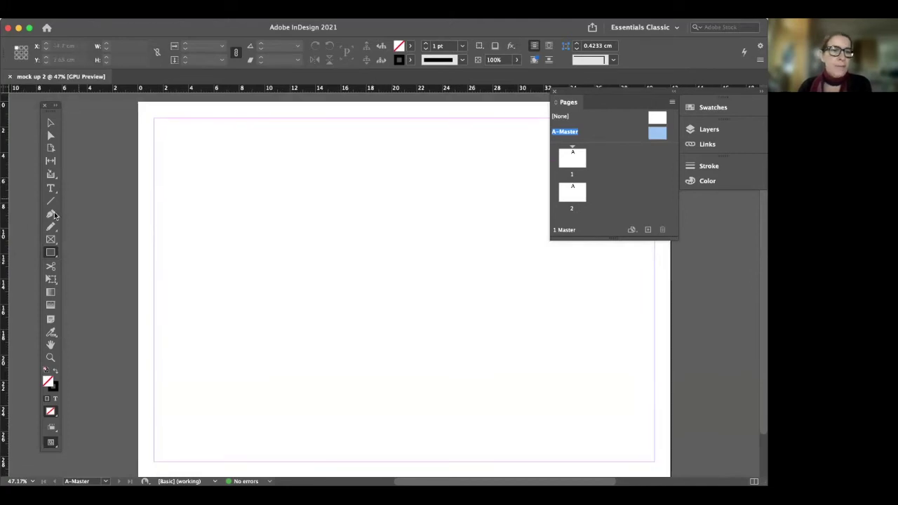
Move the Pages panel off the page and draw a rectangle about 39.46 × 4.13 cm between A-Master's side margins, along its top margin.
click(54, 255)
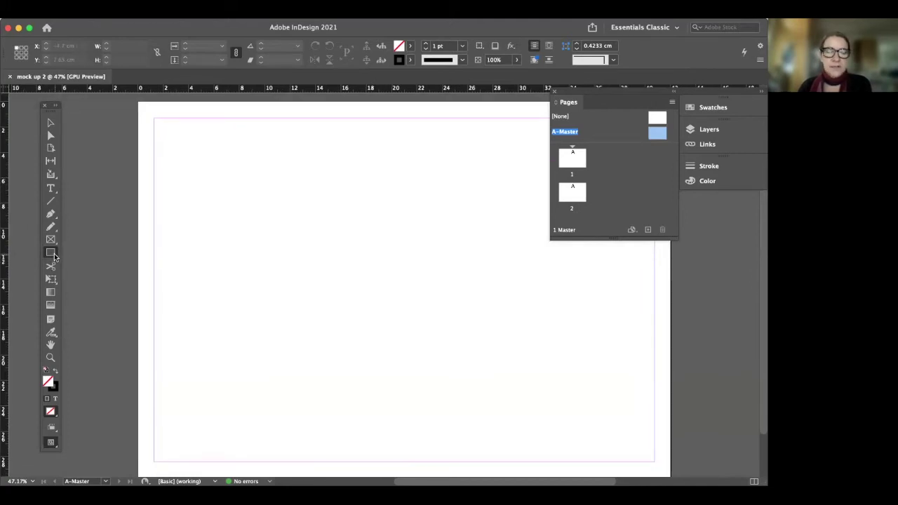
scroll(235, 122, up, 2)
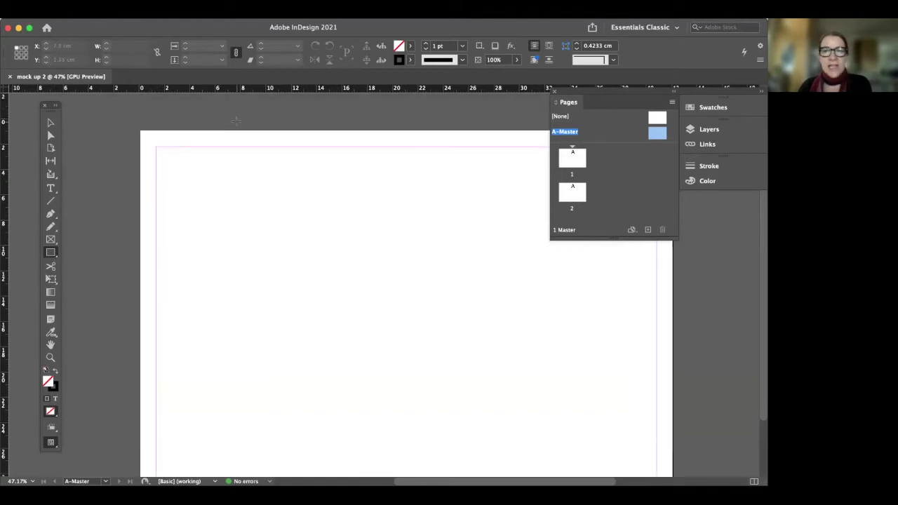
drag(571, 94, 644, 26)
drag(157, 154, 657, 204)
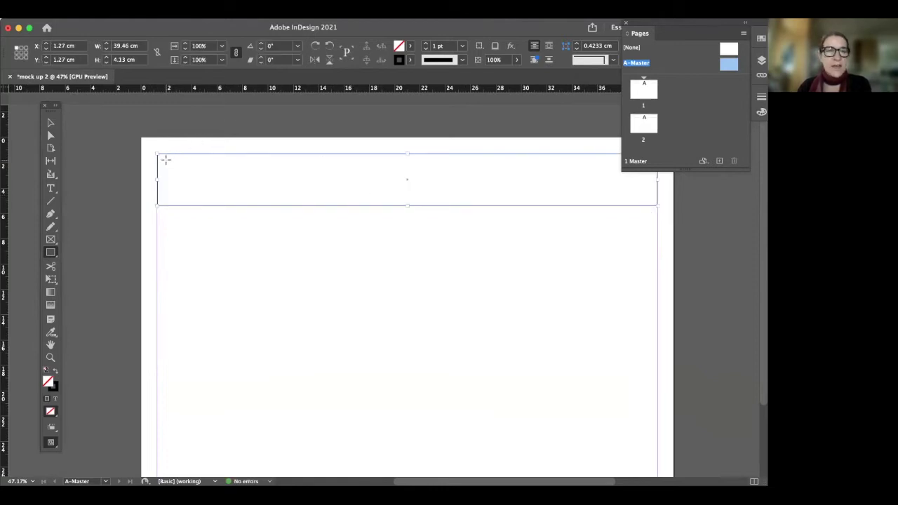
Fill the rectangle on A-Master with the cyan swatch C=100 M=0 Y=0 K=0.
click(410, 46)
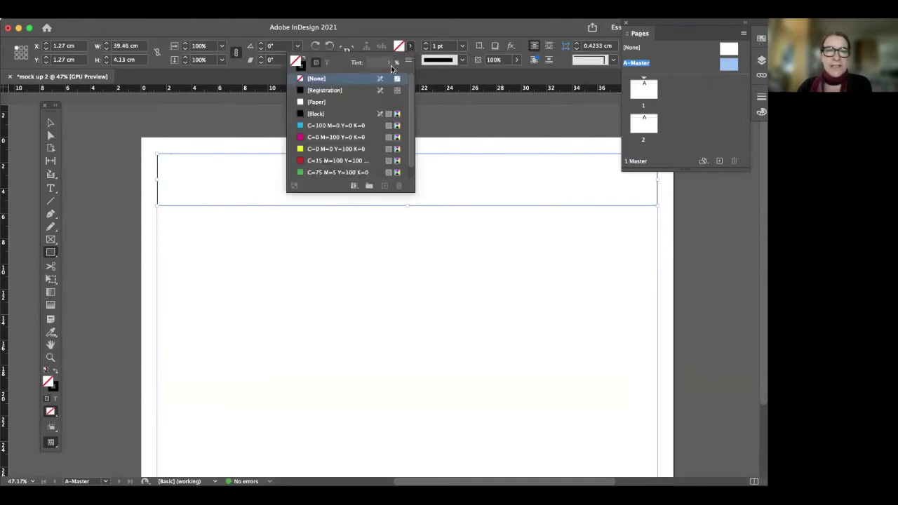
click(337, 126)
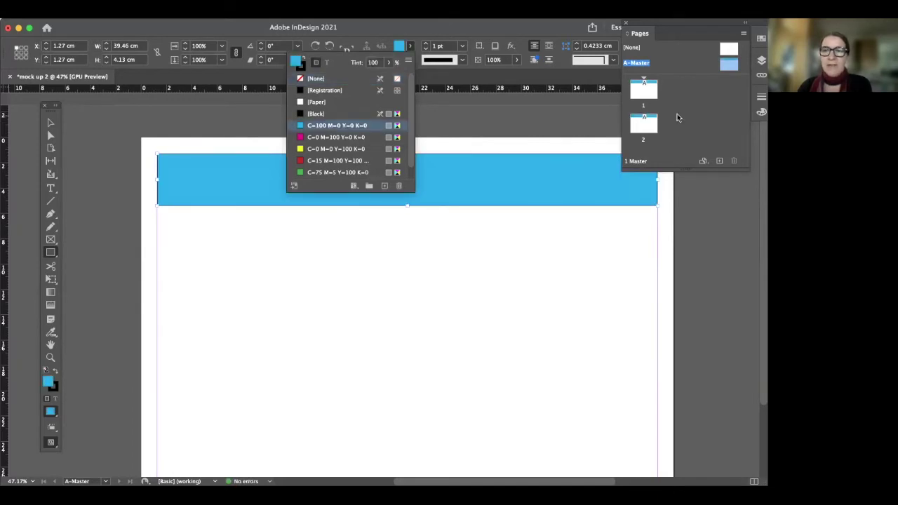
click(694, 62)
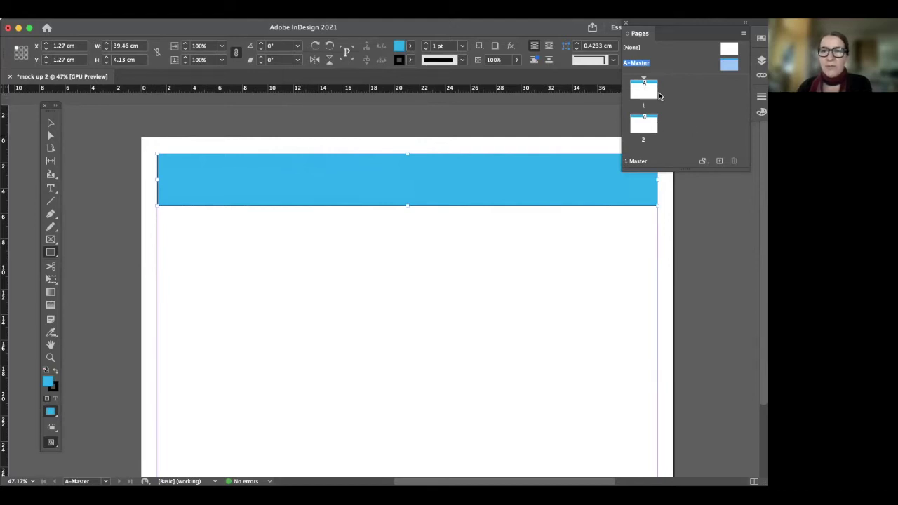
Add a second, blank master page to the document.
double_click(648, 143)
click(674, 62)
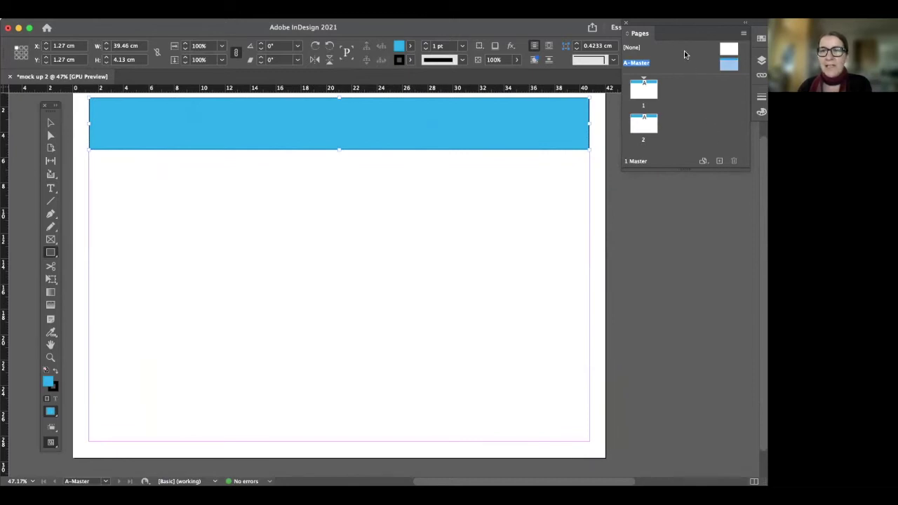
click(681, 49)
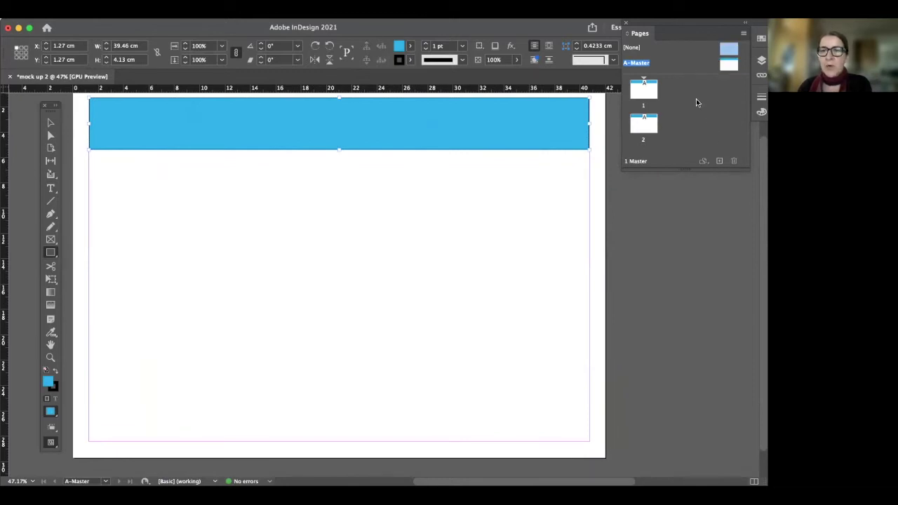
click(673, 68)
click(719, 161)
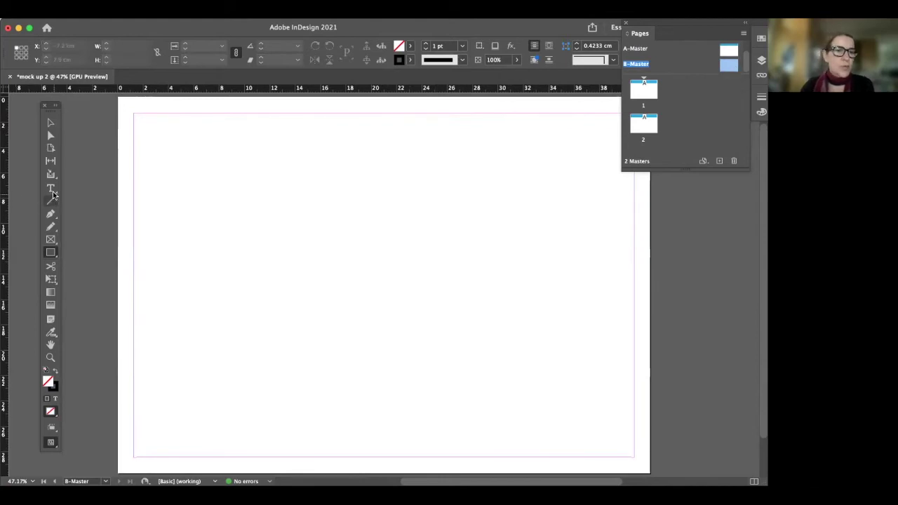
Draw a magenta (C=0 M=100 Y=0 K=0) rectangle about 39.46 × 4.28 cm along B-Master's top margin, between the side margins.
click(52, 259)
click(76, 265)
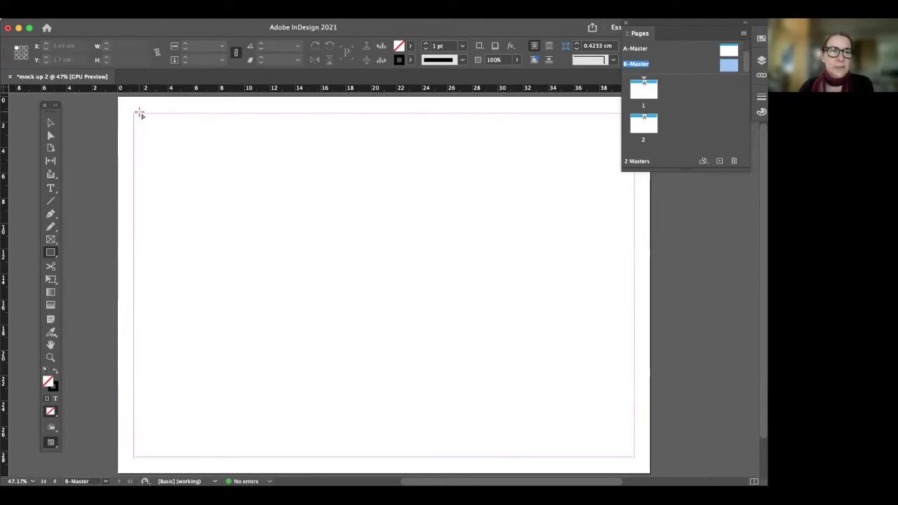
click(411, 46)
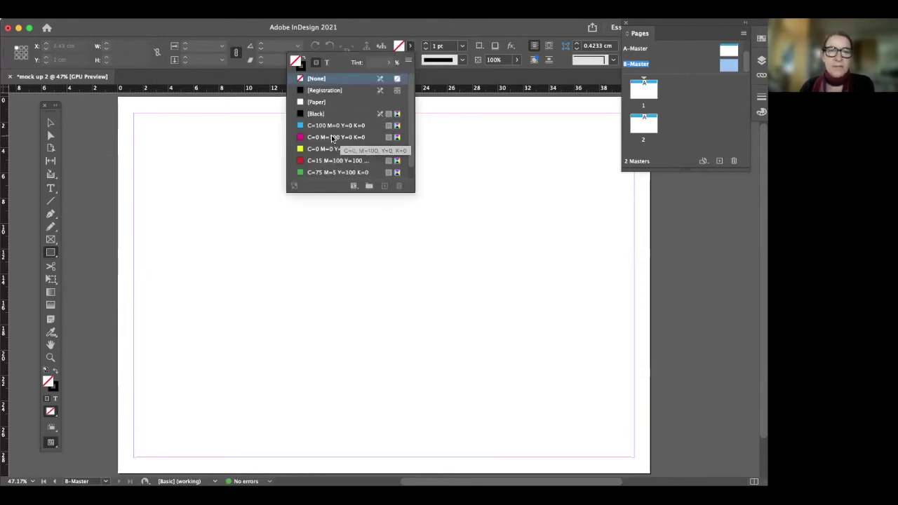
click(331, 137)
drag(135, 114, 635, 169)
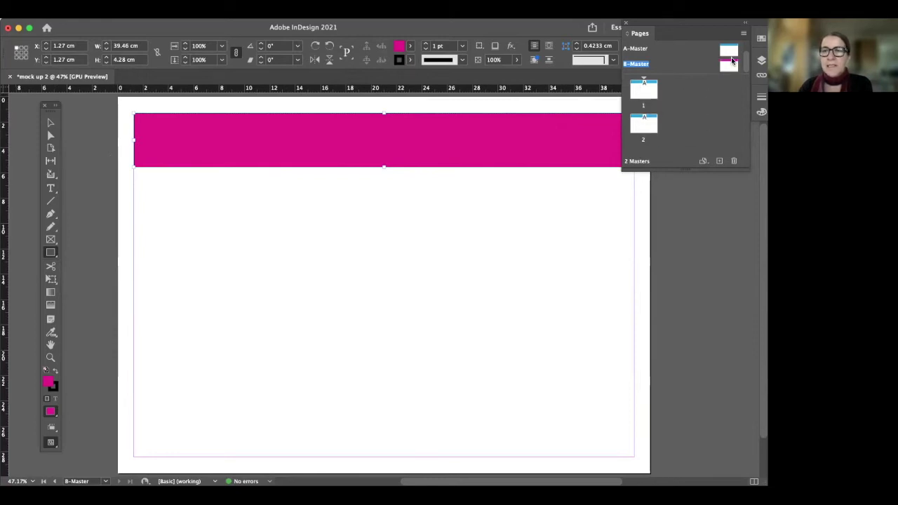
Apply B-Master to page 2.
drag(730, 66, 643, 133)
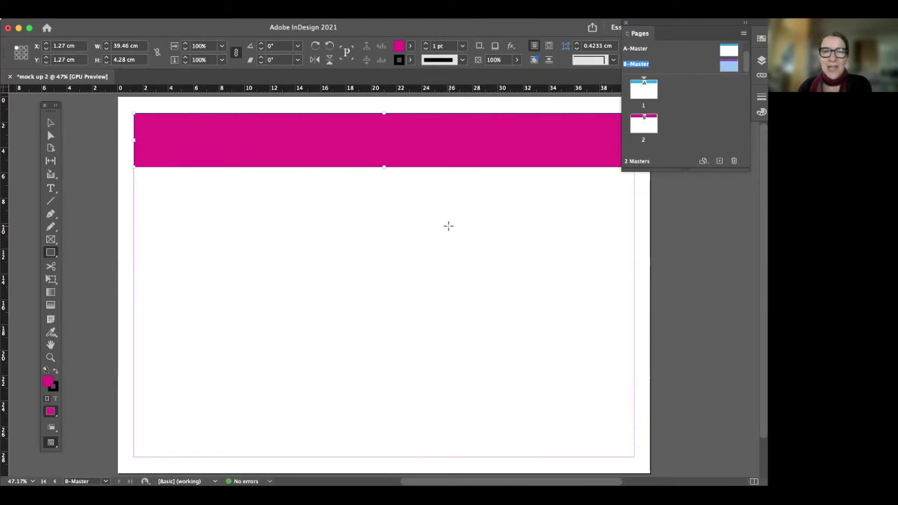
scroll(448, 225, up, 2)
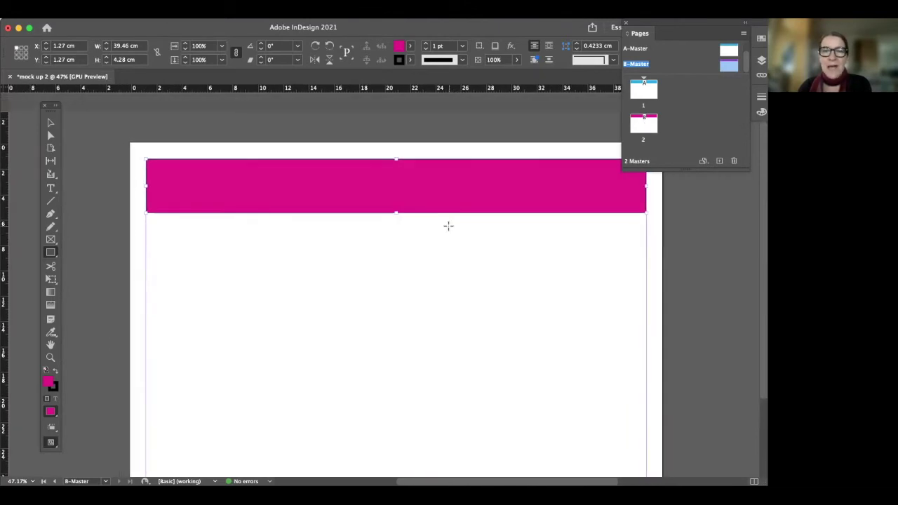
scroll(449, 225, down, 2)
scroll(448, 225, right, 2)
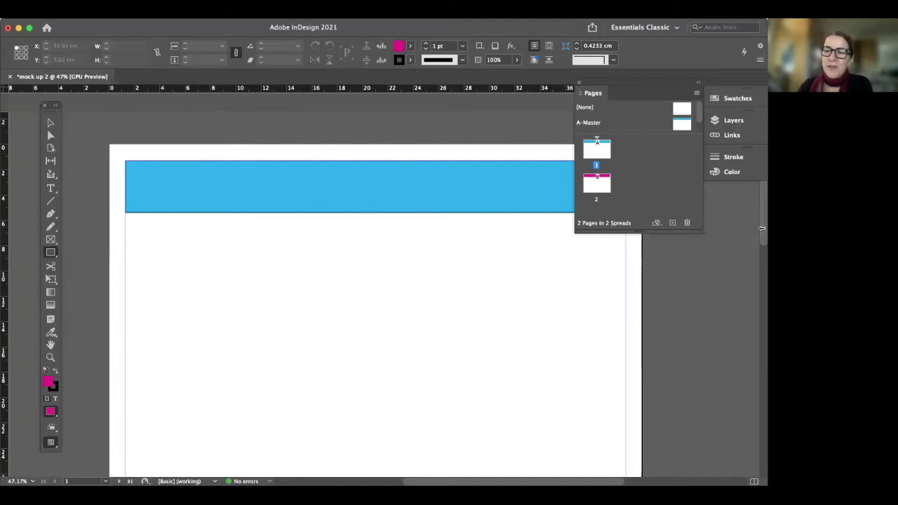
Add a new page after page 2 based on the same master, and review the document pages.
drag(759, 229, 748, 276)
click(588, 185)
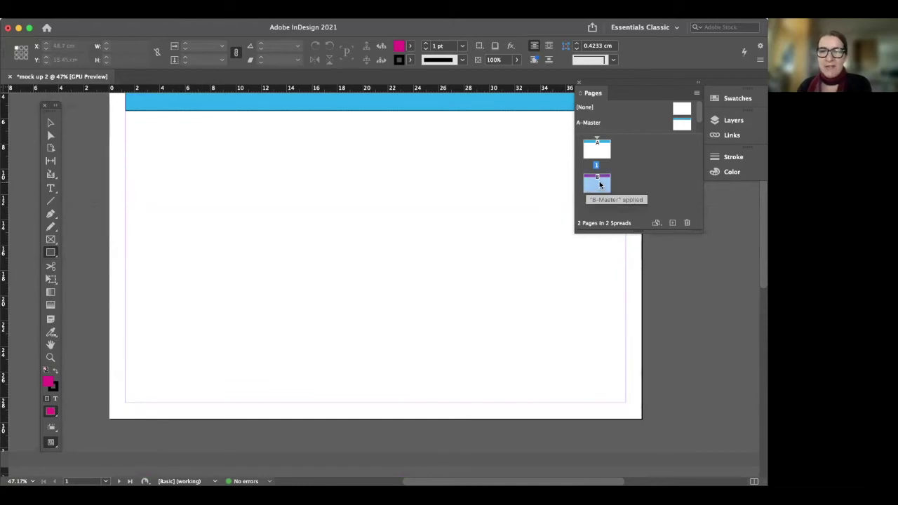
click(672, 223)
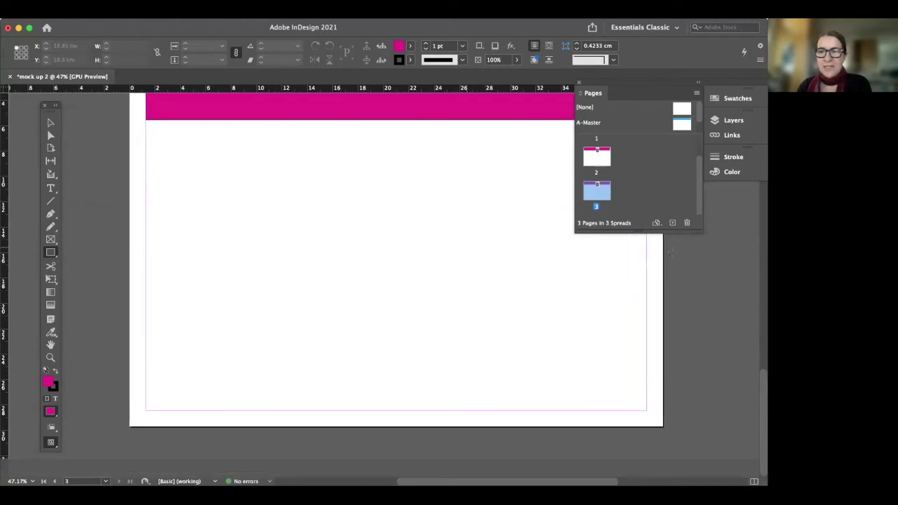
drag(760, 379, 759, 219)
drag(761, 168, 761, 395)
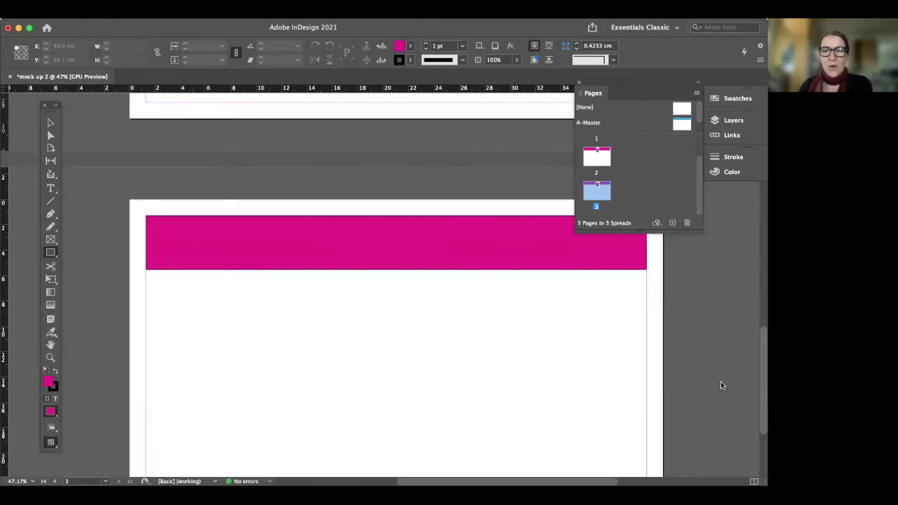
scroll(347, 343, right, 2)
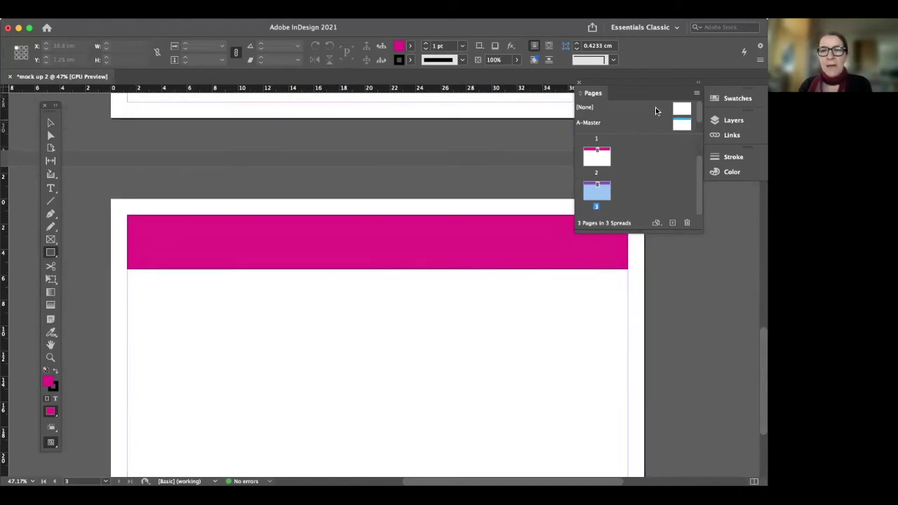
Apply the [None] master to page 3 and move the floating Pages panel higher up.
alt+click(684, 110)
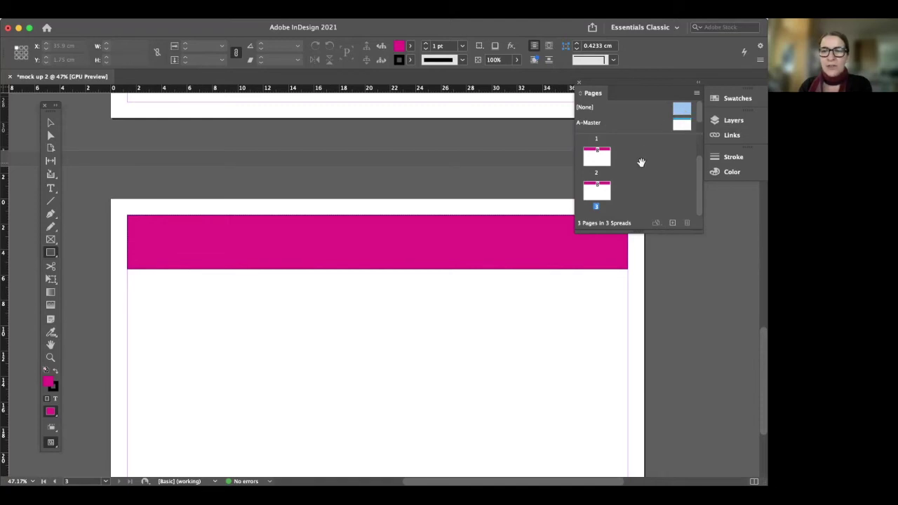
drag(597, 191, 594, 192)
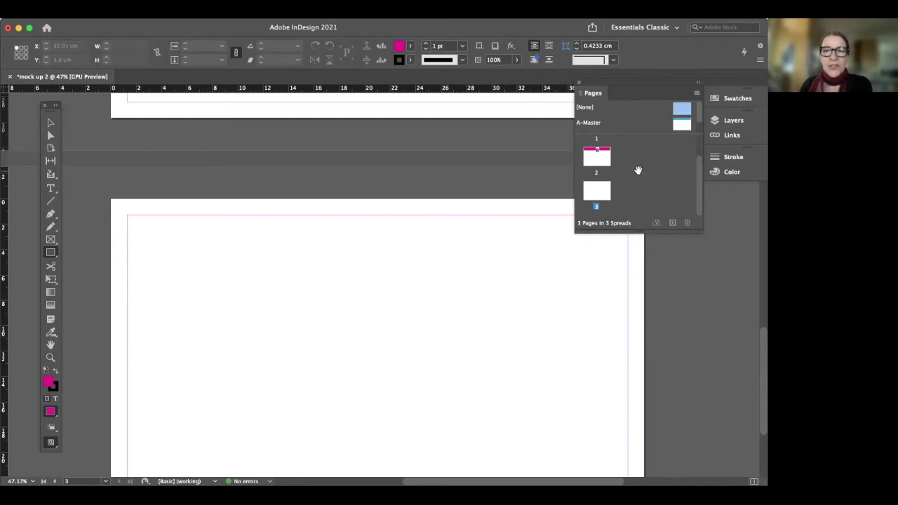
drag(616, 80, 635, 64)
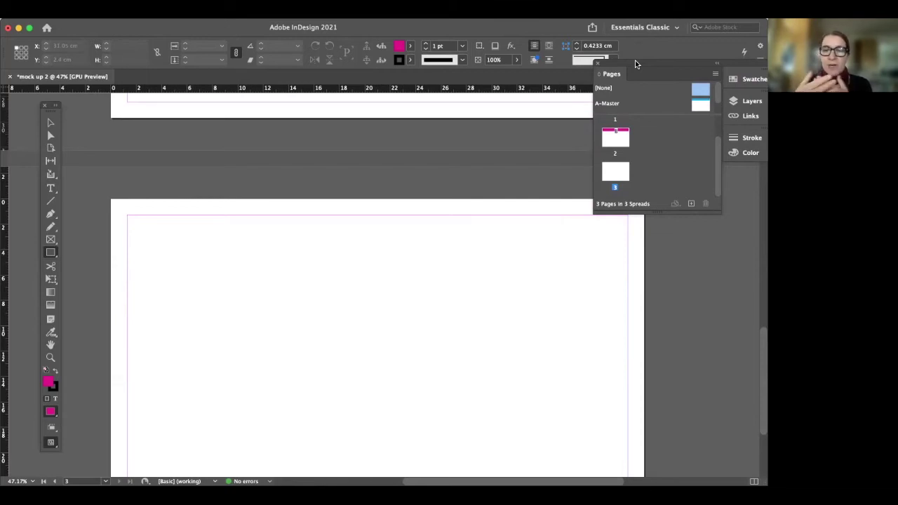
drag(636, 64, 626, 56)
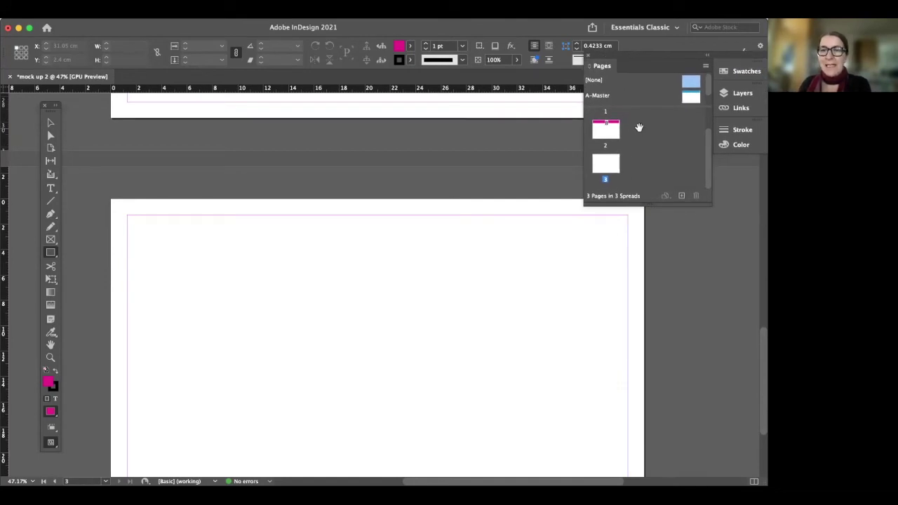
scroll(649, 125, up, 2)
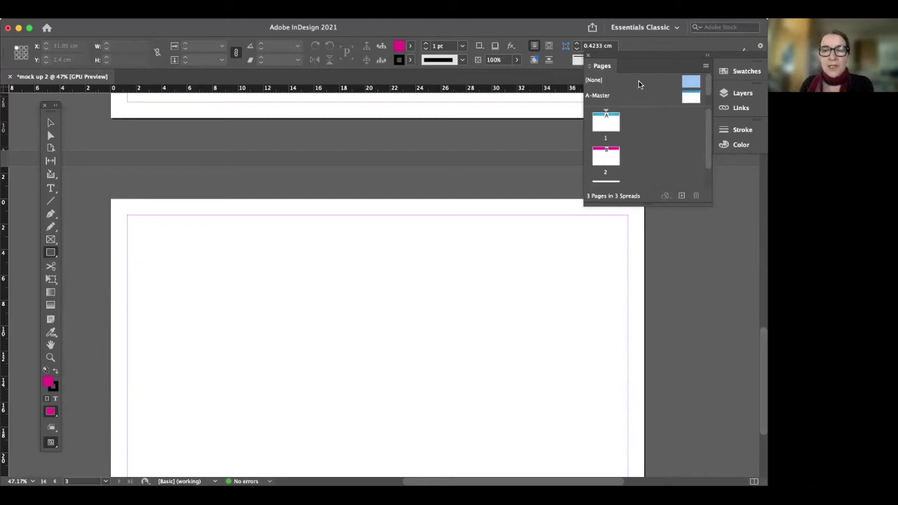
scroll(638, 80, down, 1)
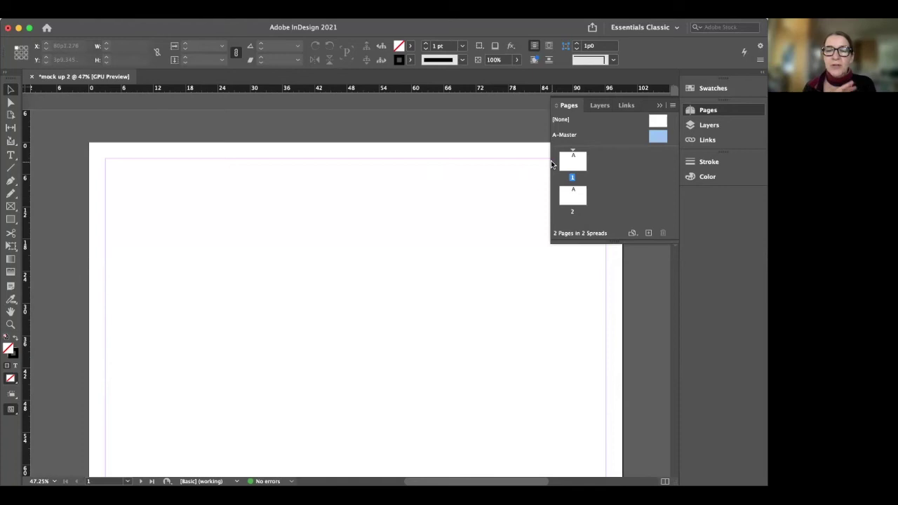
On A-Master, add a text frame above the top margin reading "student #" plus the student number, moved down one line.
double_click(657, 136)
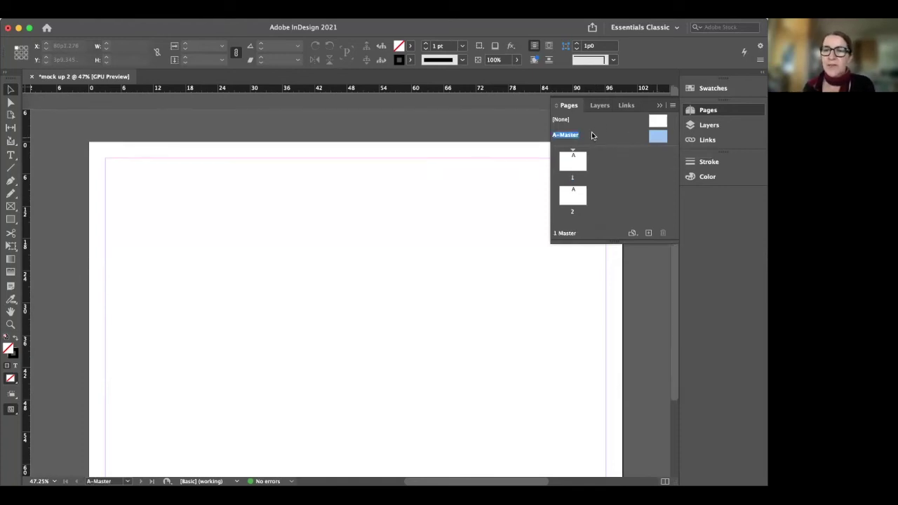
click(11, 155)
drag(105, 146, 337, 155)
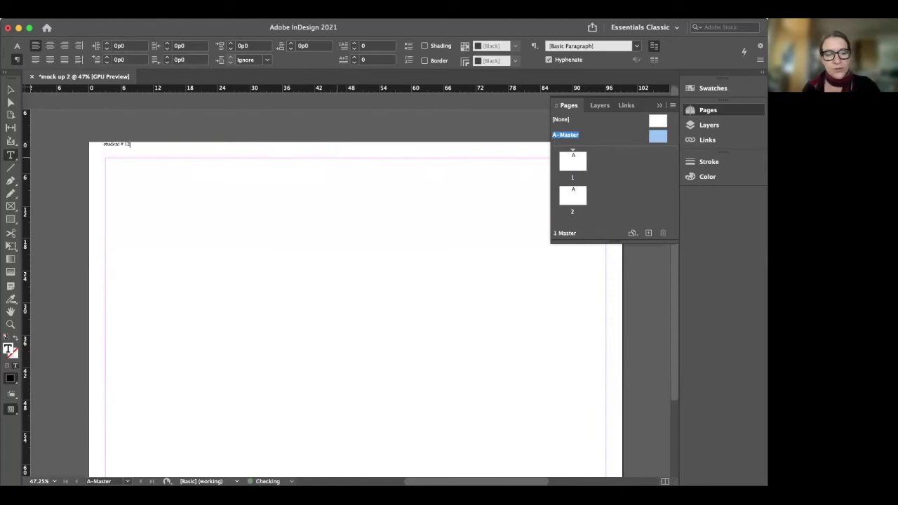
text(student # 123456)
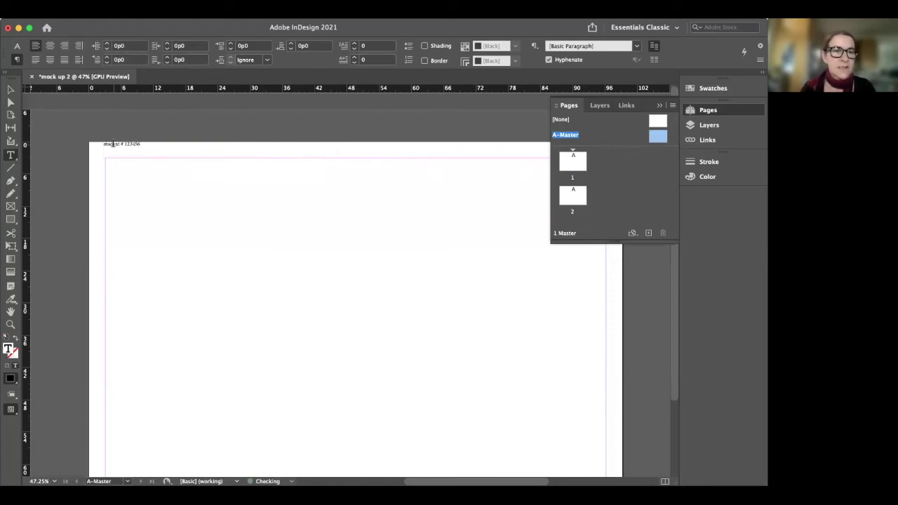
key(Return)
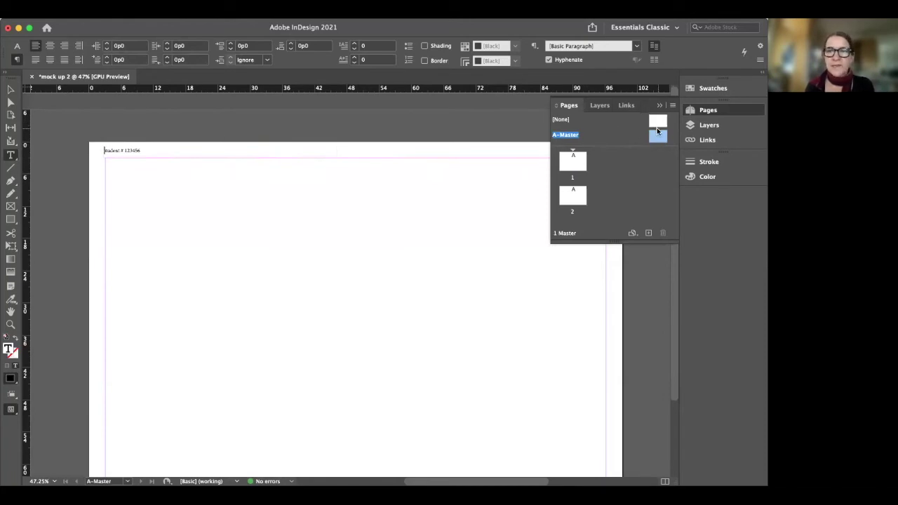
Go to page 1 and check the student number header on pages 1 and 2.
click(579, 164)
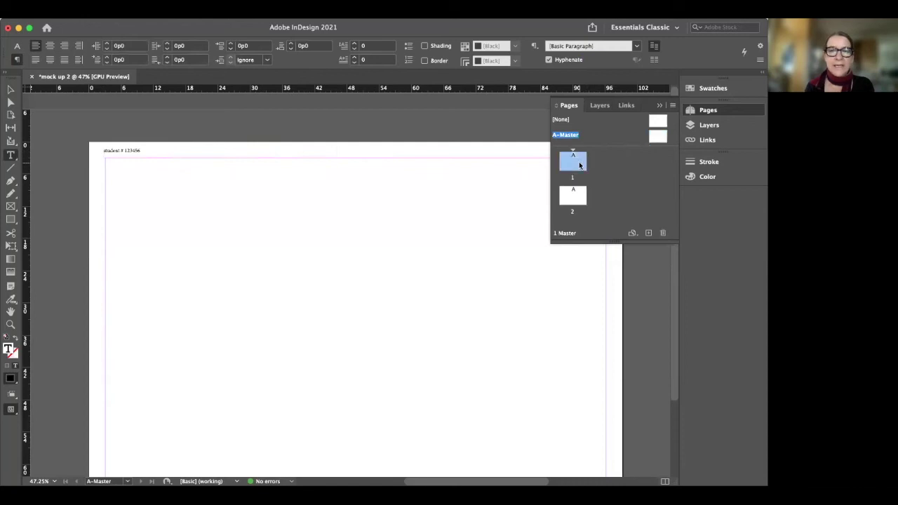
double_click(585, 165)
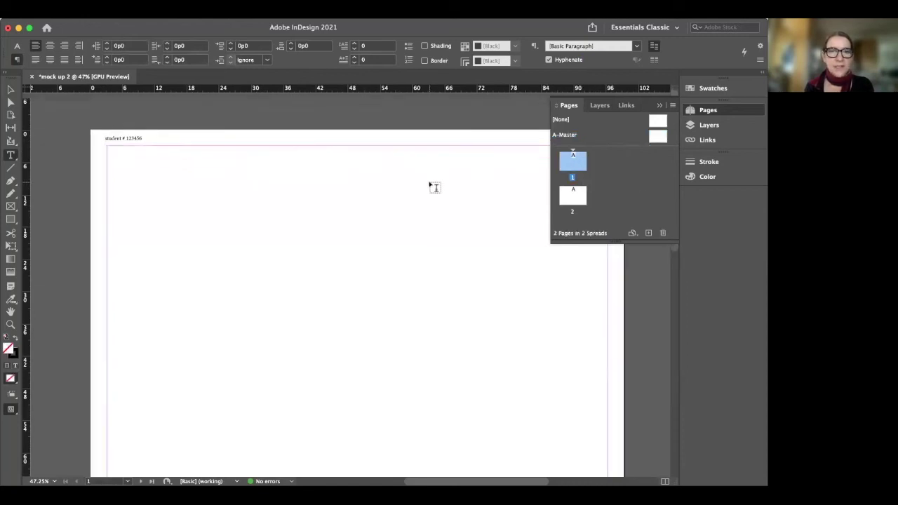
scroll(429, 184, down, 5)
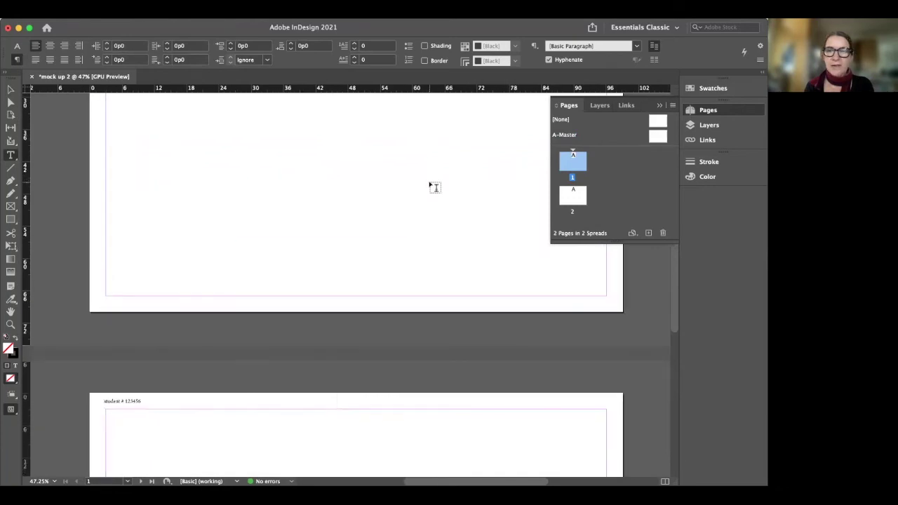
scroll(430, 185, down, 10)
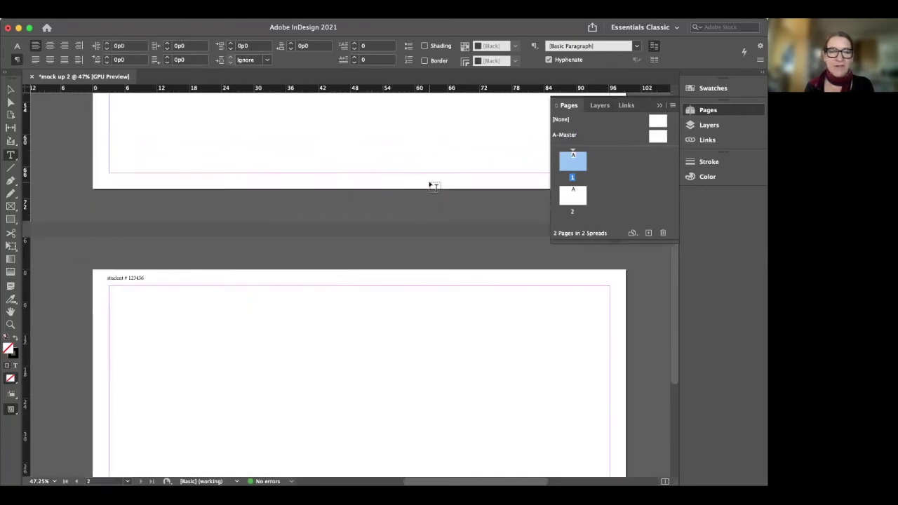
scroll(429, 184, up, 20)
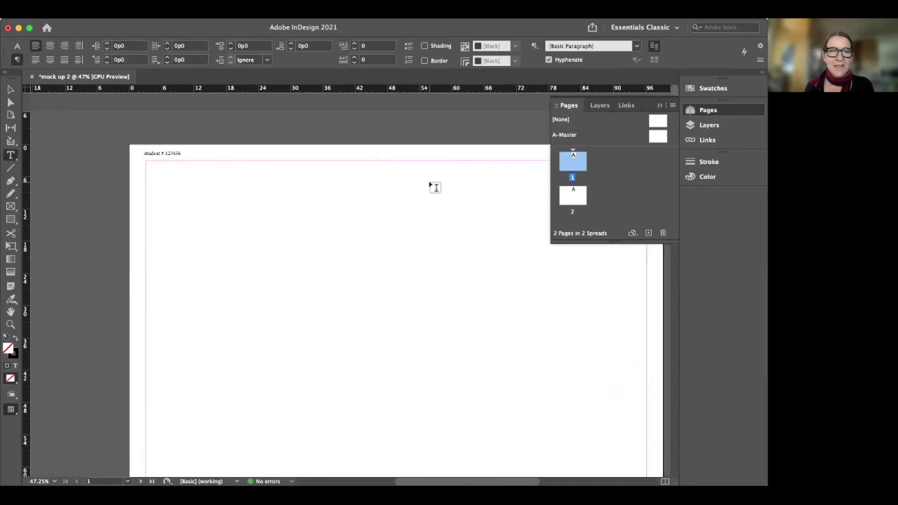
scroll(429, 184, right, 4)
scroll(429, 184, down, 2)
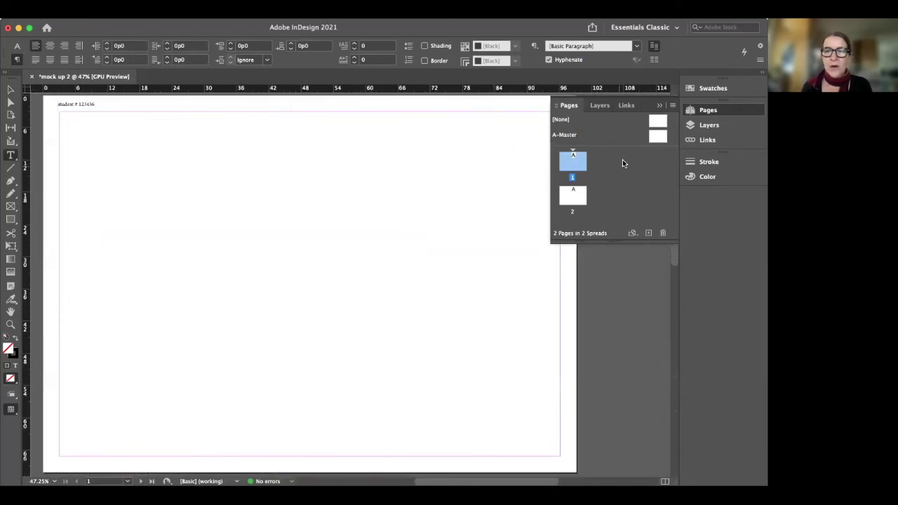
Create a new one-page A3 landscape master with prefix B, based on A-Master.
click(609, 127)
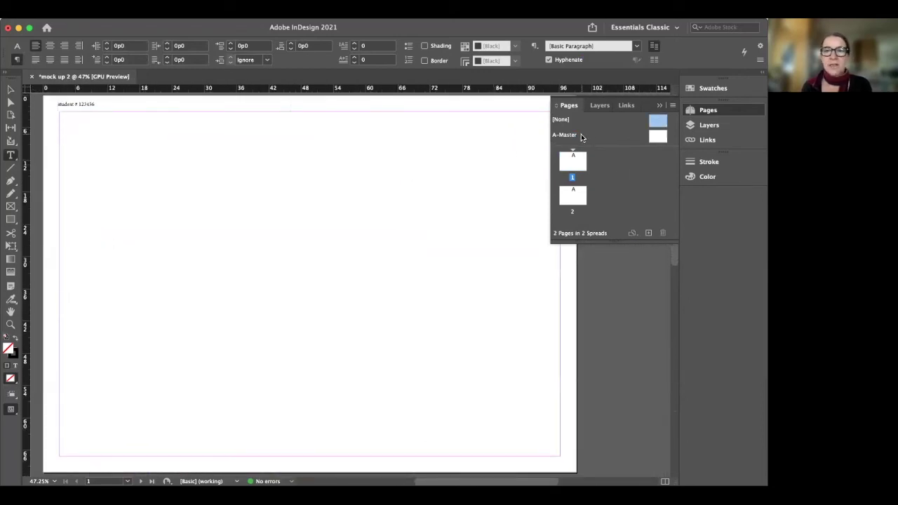
click(582, 136)
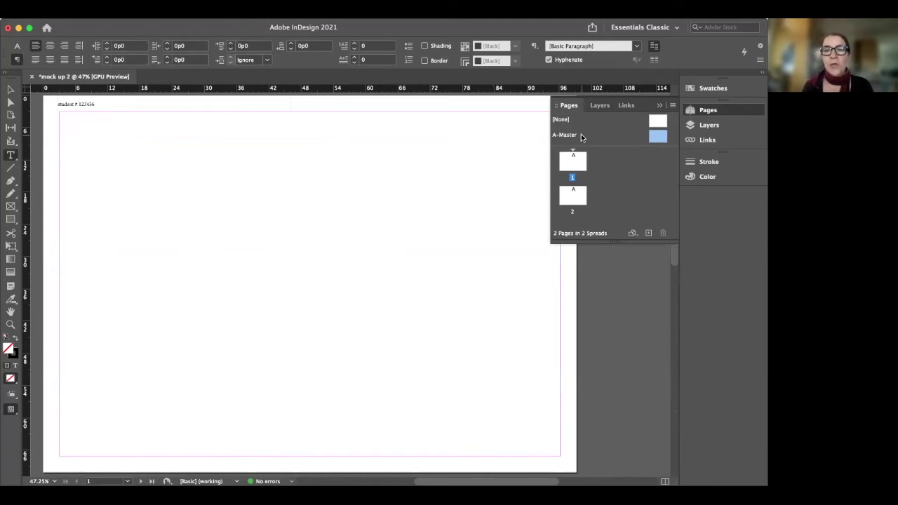
right_click(663, 136)
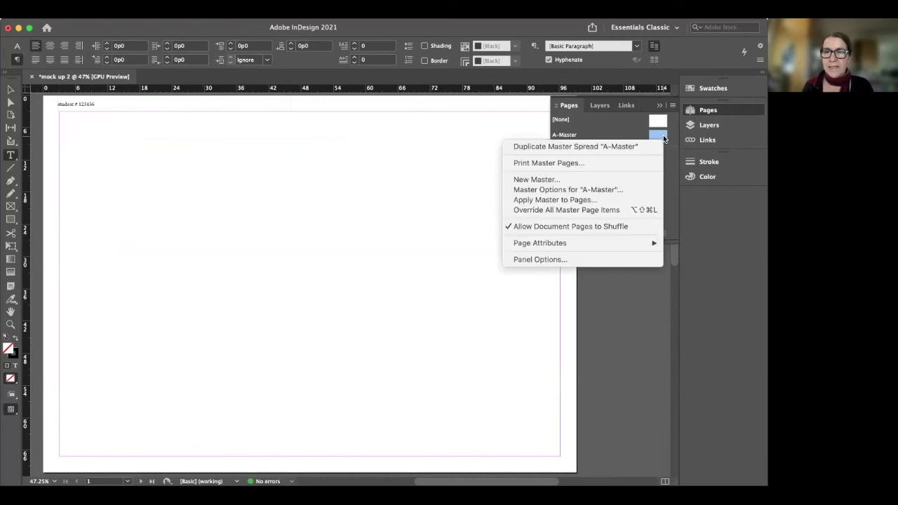
click(538, 179)
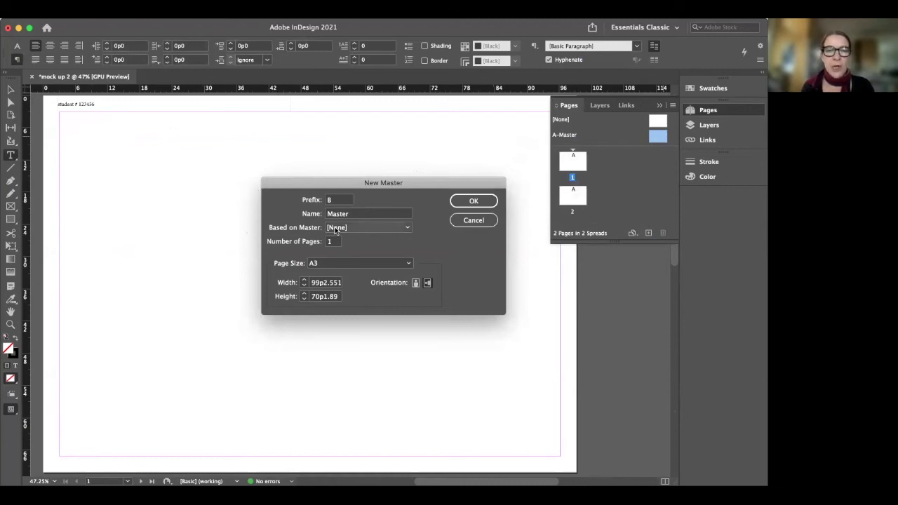
click(365, 228)
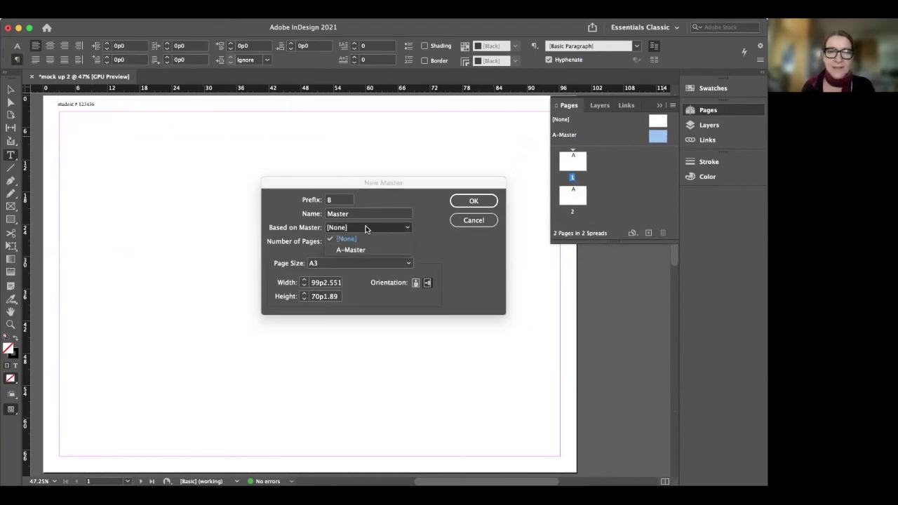
click(356, 251)
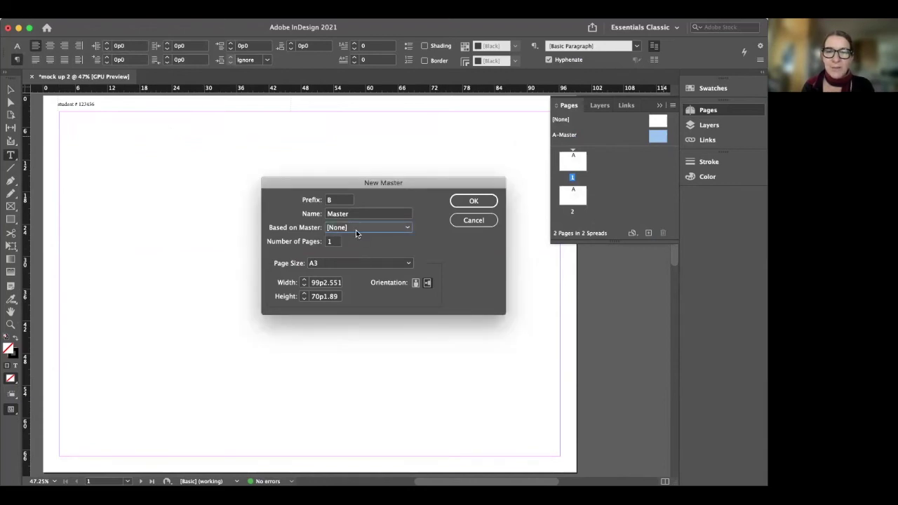
click(356, 229)
click(351, 249)
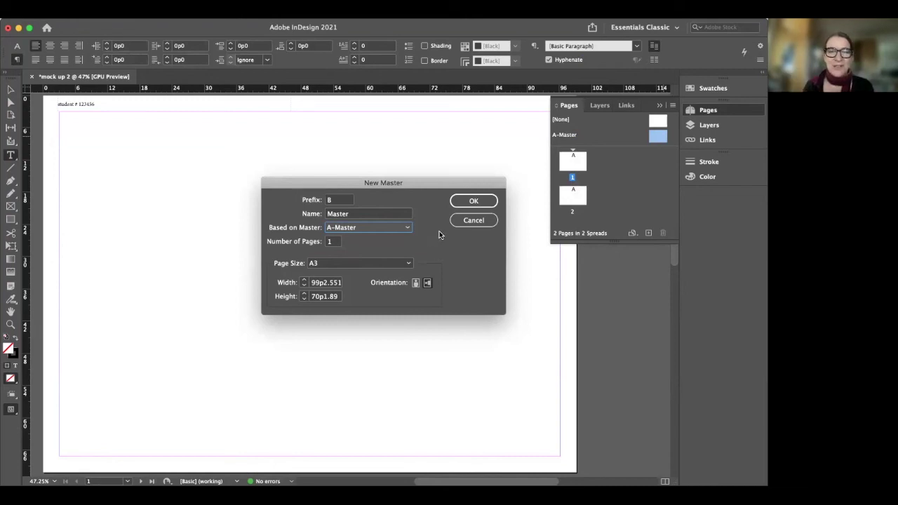
click(483, 205)
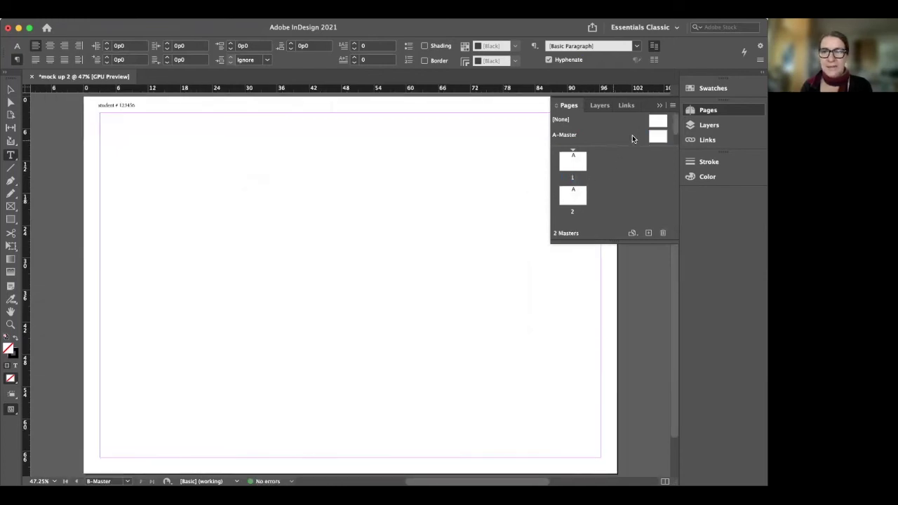
On B-Master, draw a rectangle down from the top margin line, about 91p8 wide and 8p3 high, starting at the left margin.
scroll(675, 133, down, 1)
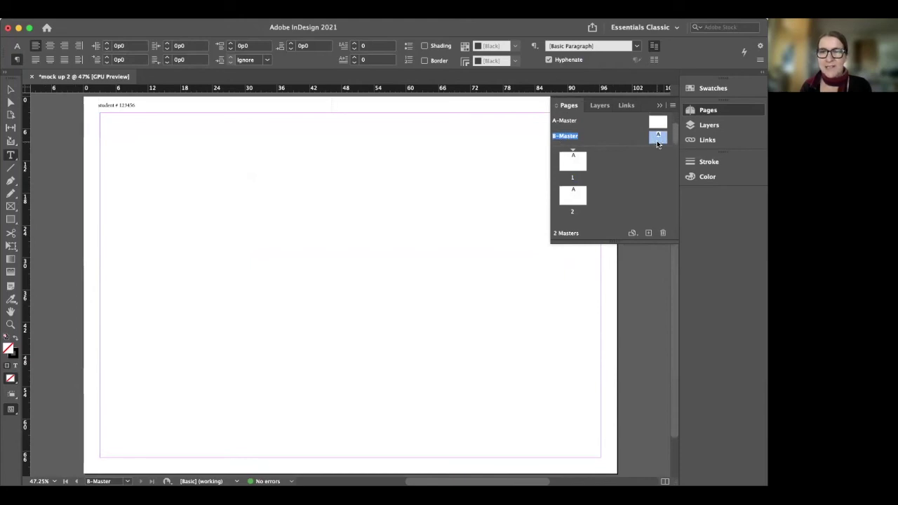
double_click(657, 141)
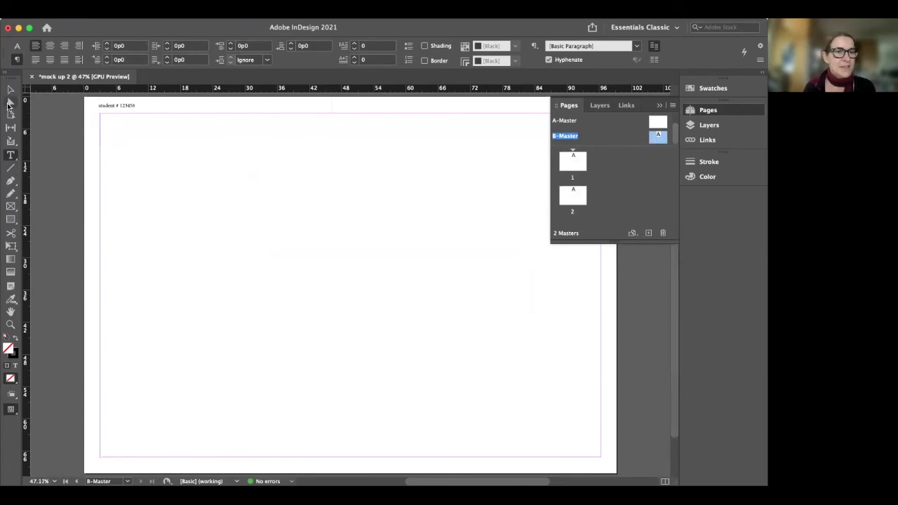
click(15, 222)
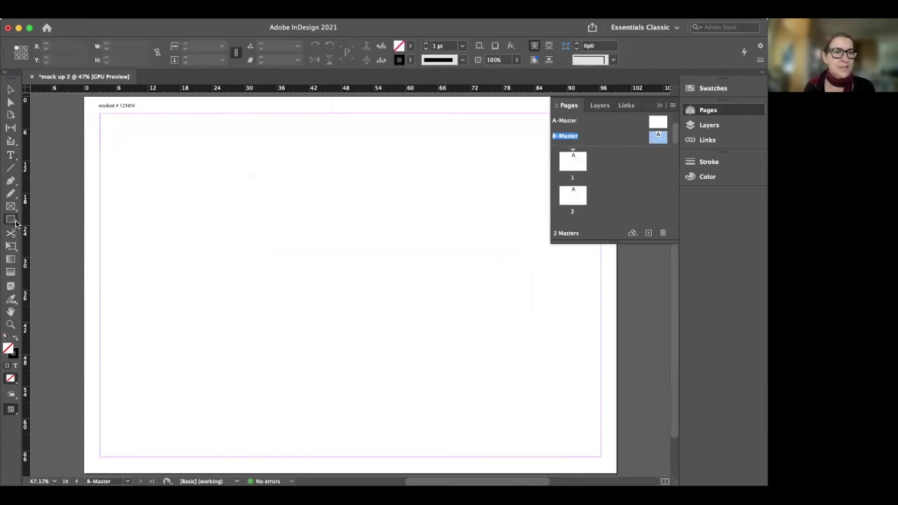
click(15, 222)
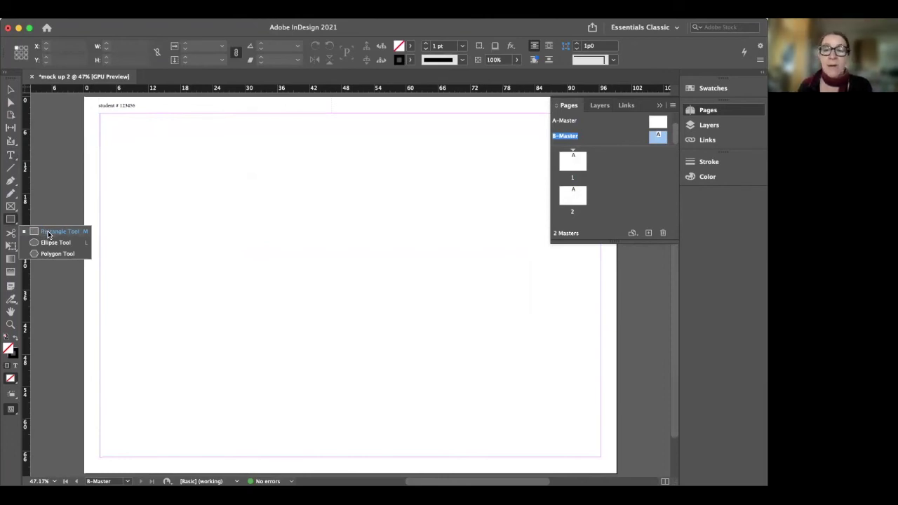
click(48, 233)
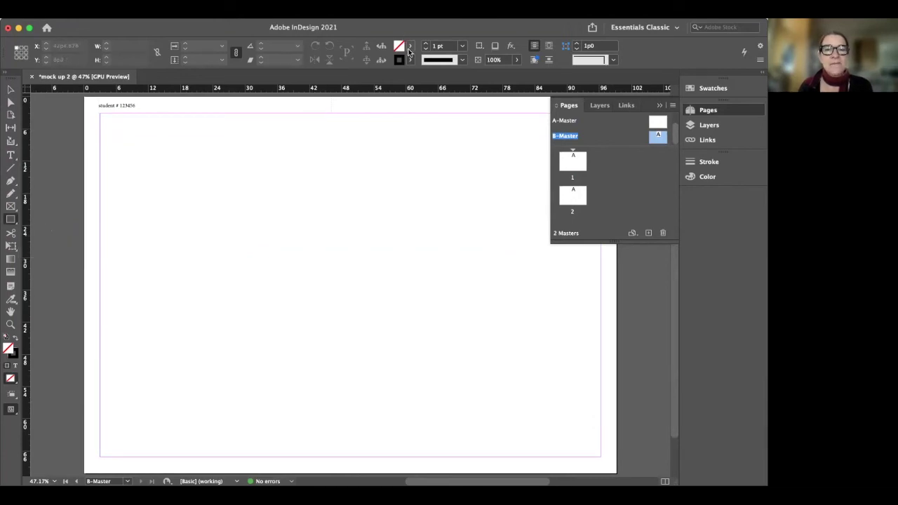
scroll(150, 157, up, 2)
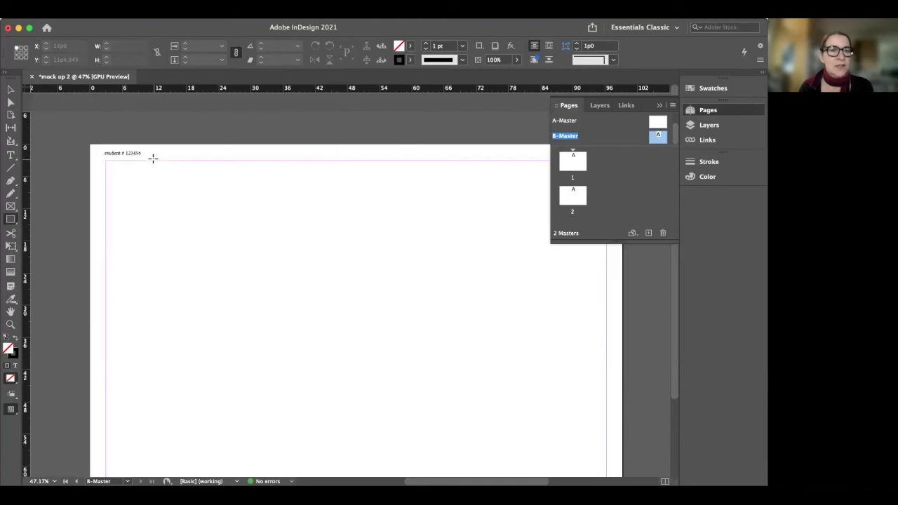
mouse_move(106, 161)
mouse_down()
mouse_move(510, 188)
mouse_move(568, 195)
mouse_move(588, 214)
mouse_move(599, 204)
mouse_up()
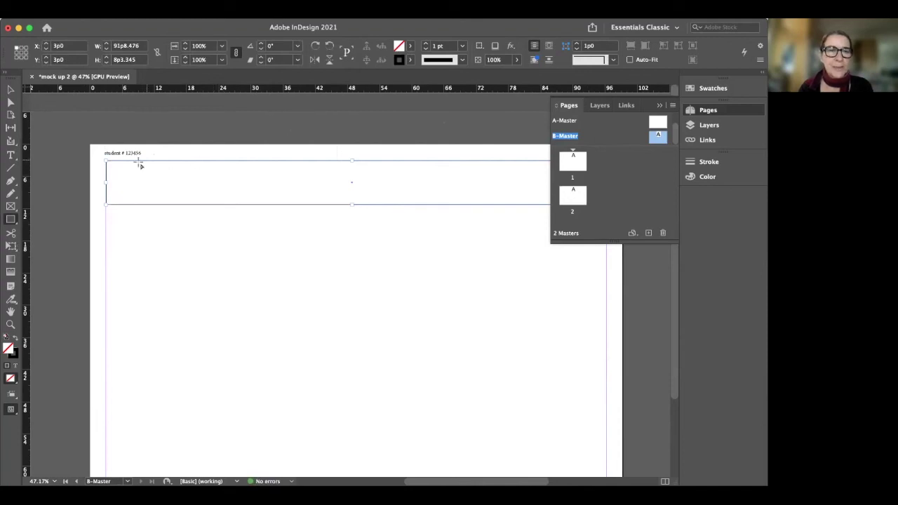
Fill the B-Master header rectangle with the cyan swatch C=100 M=0 Y=0 K=0.
click(410, 45)
click(333, 127)
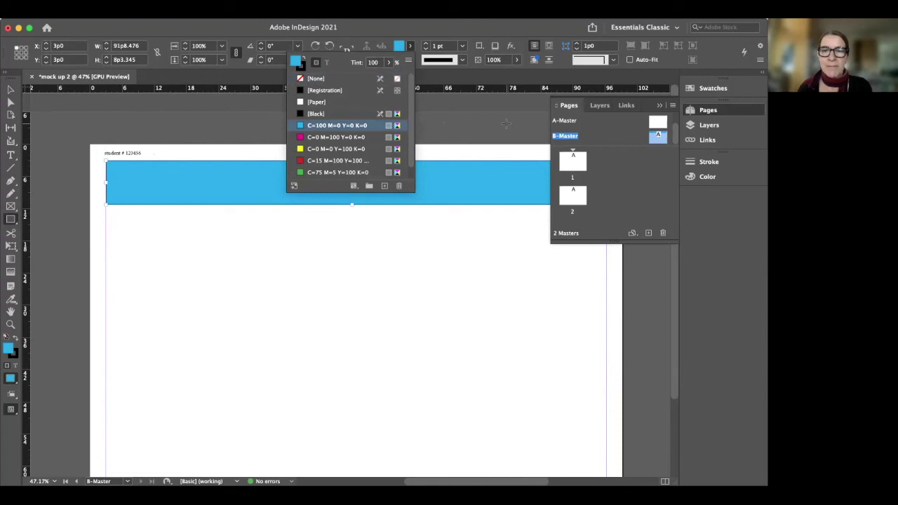
click(615, 164)
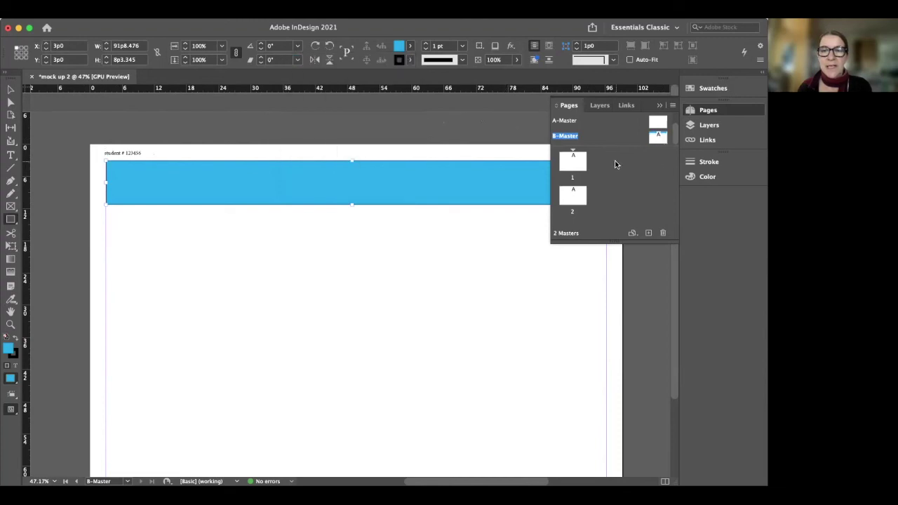
Return to the document pages, apply B-Master to page 2, and compare the headers of pages 1 and 2.
double_click(573, 161)
scroll(432, 225, down, 5)
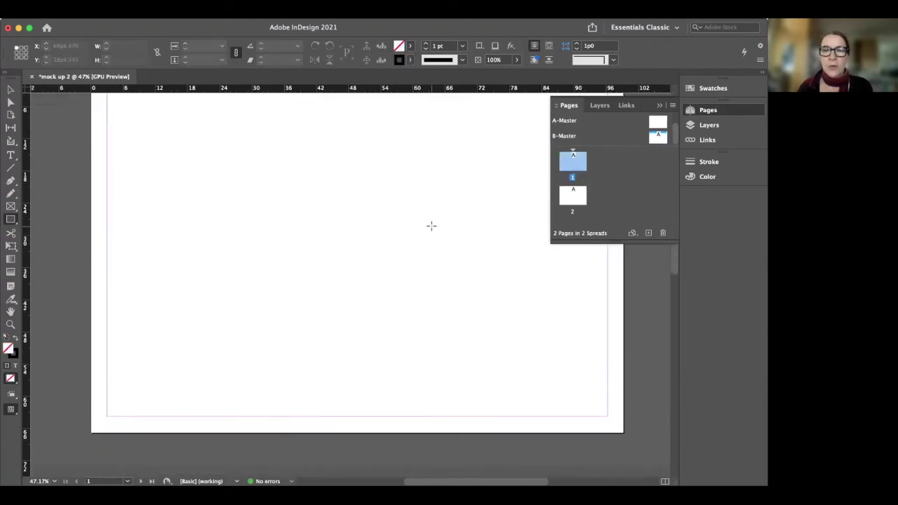
scroll(431, 225, up, 5)
click(609, 136)
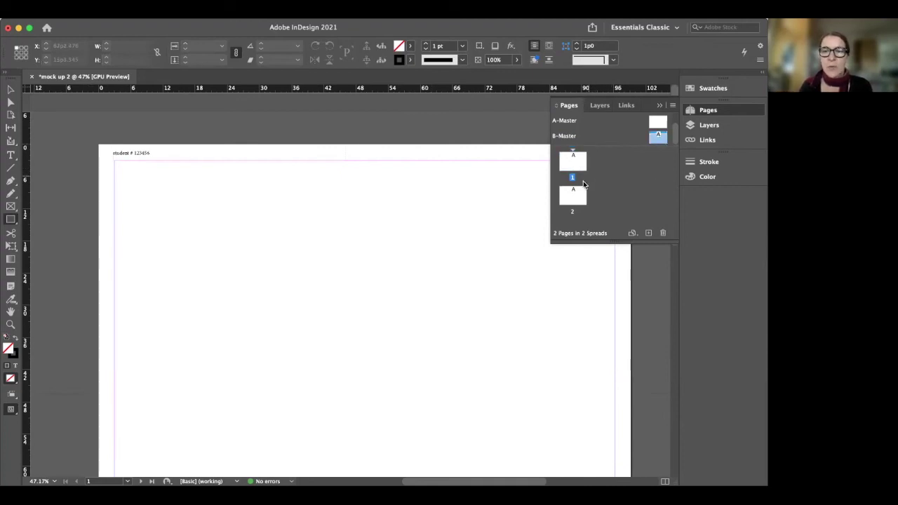
drag(662, 137, 573, 199)
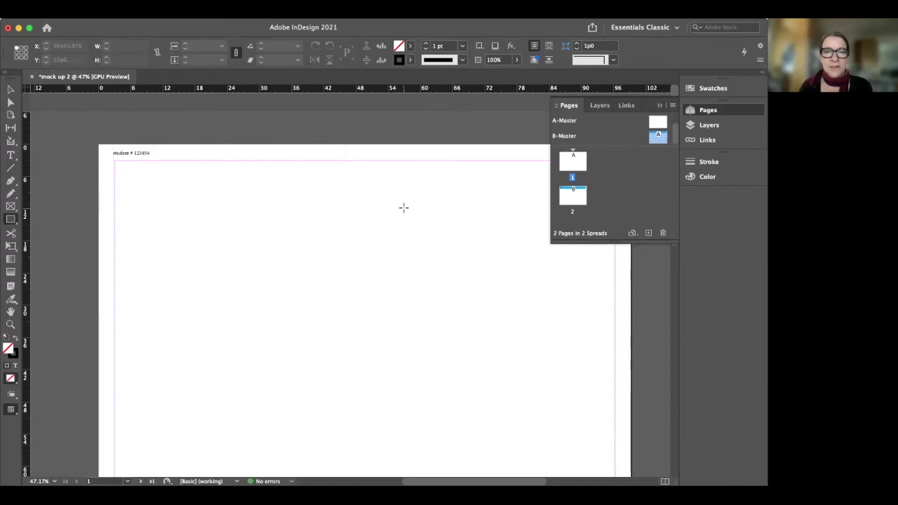
scroll(404, 207, down, 10)
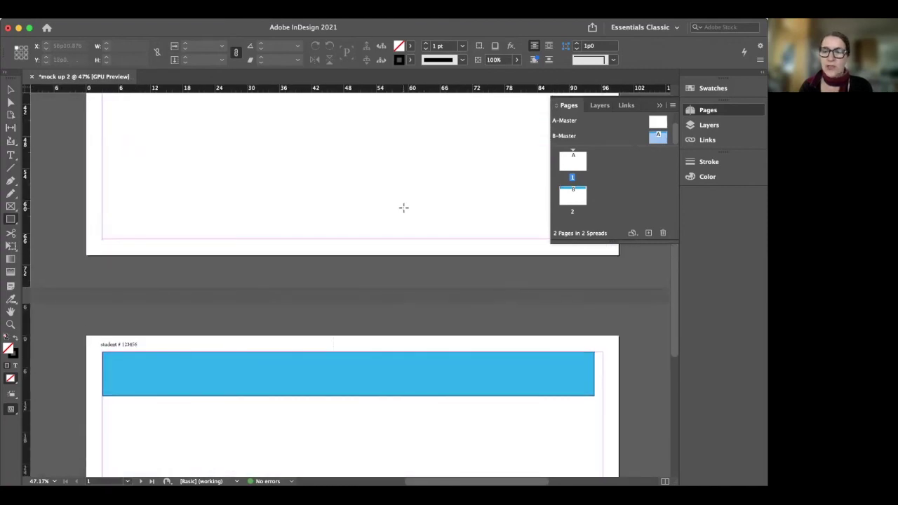
scroll(403, 206, down, 4)
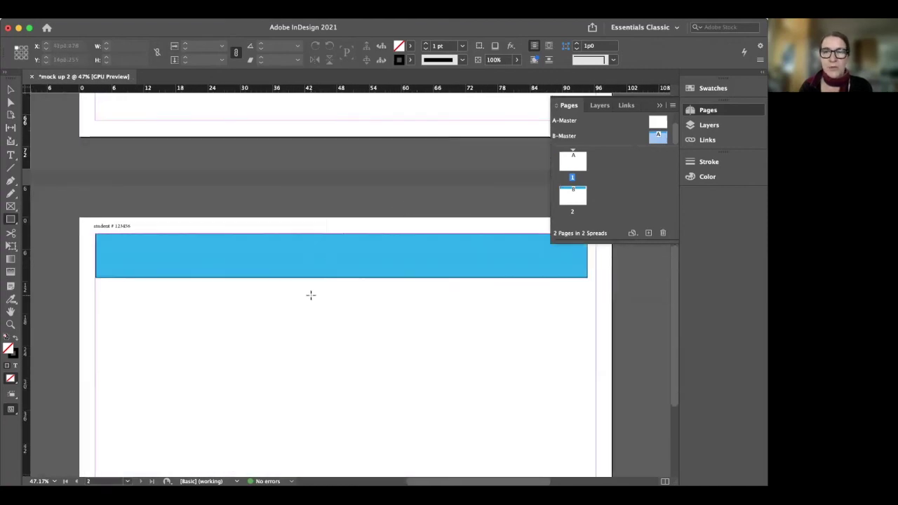
scroll(310, 295, up, 6)
scroll(310, 294, up, 3)
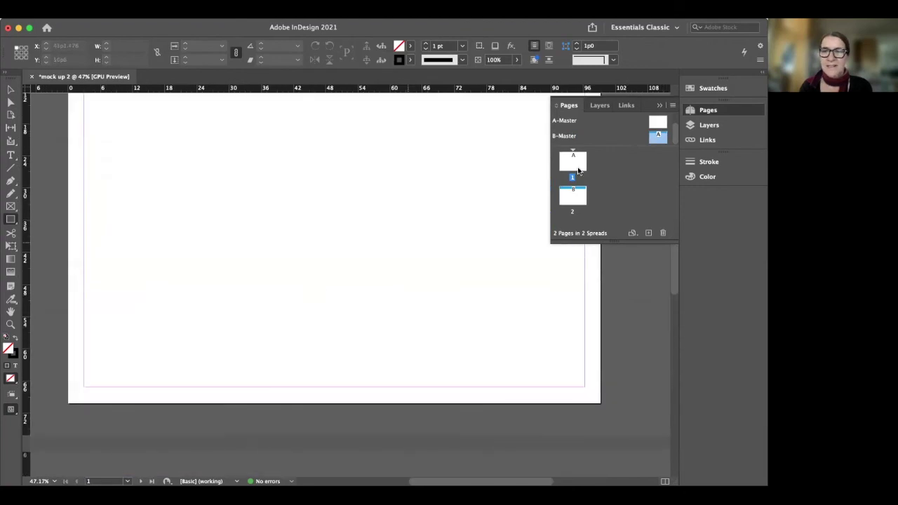
Create another one-page A3 landscape master with prefix C, based on A-Master.
click(617, 129)
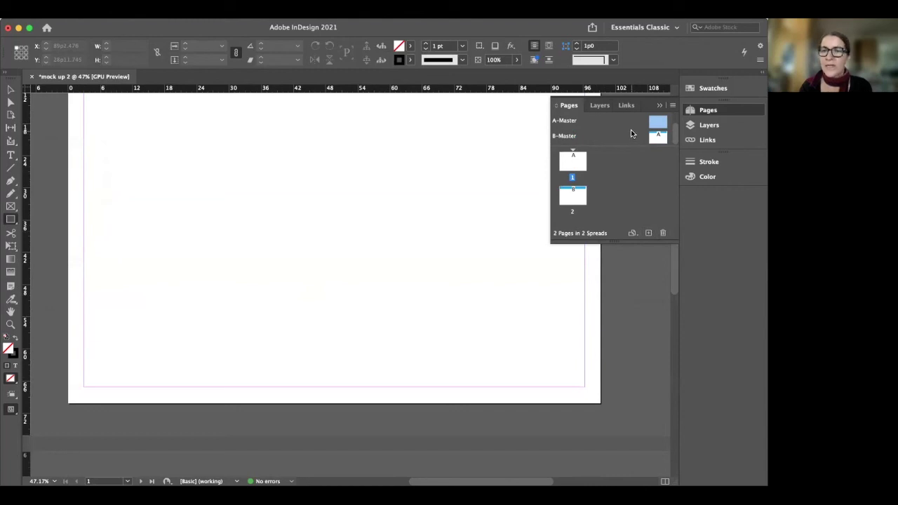
right_click(631, 132)
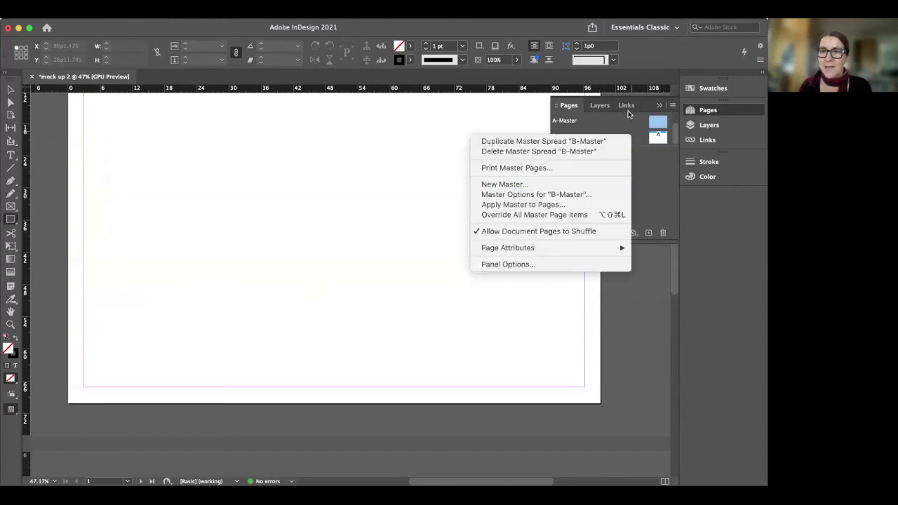
click(627, 125)
right_click(615, 126)
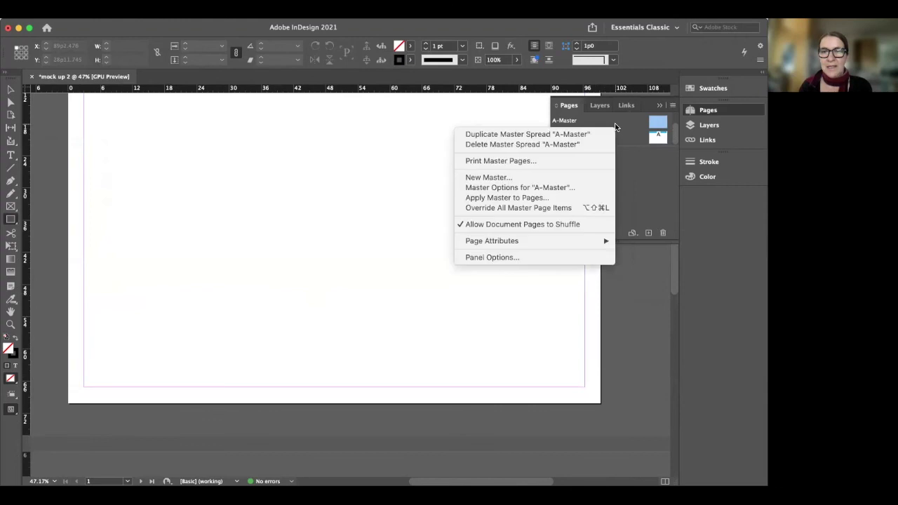
click(494, 179)
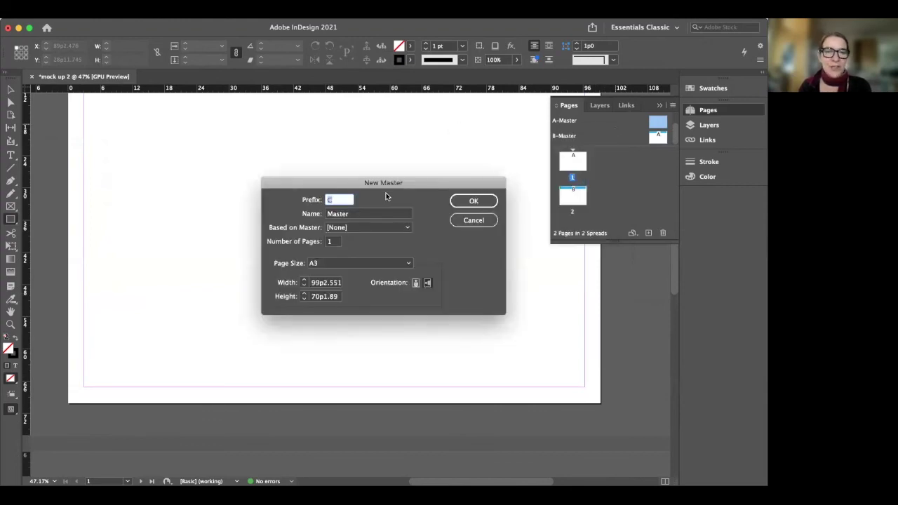
click(362, 230)
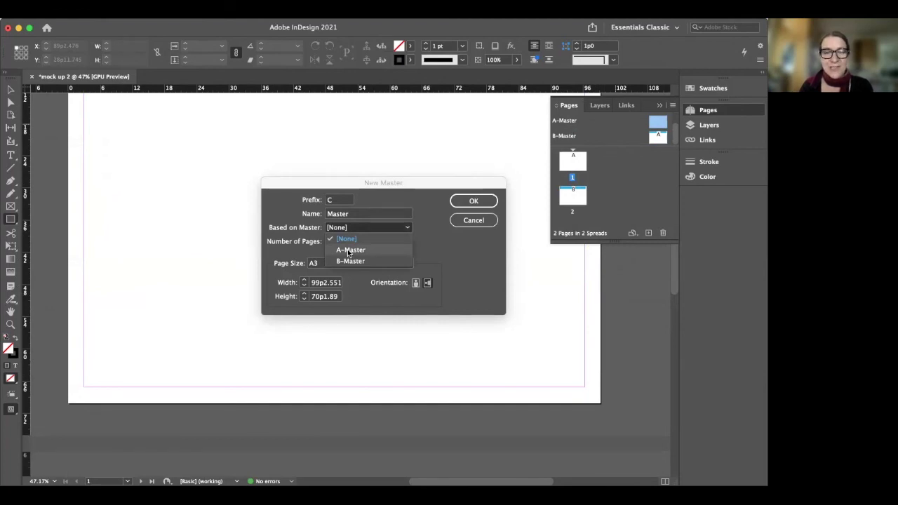
click(349, 251)
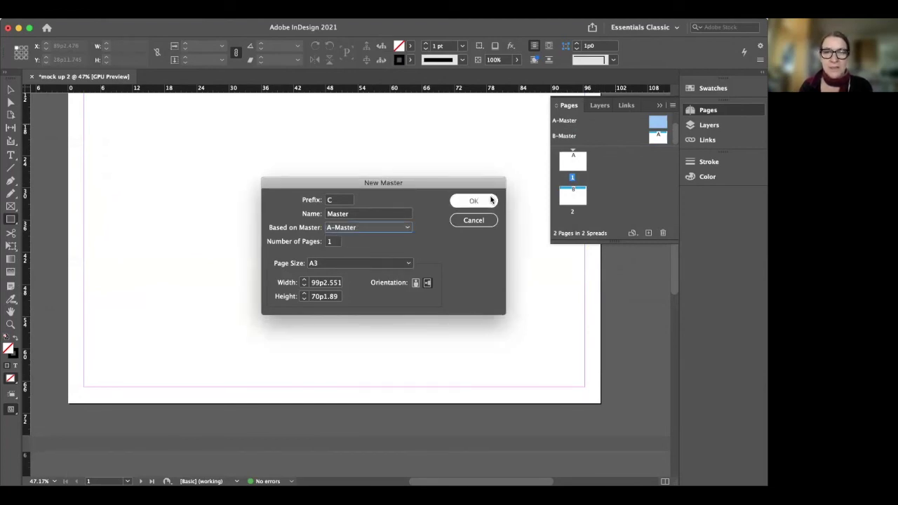
click(481, 200)
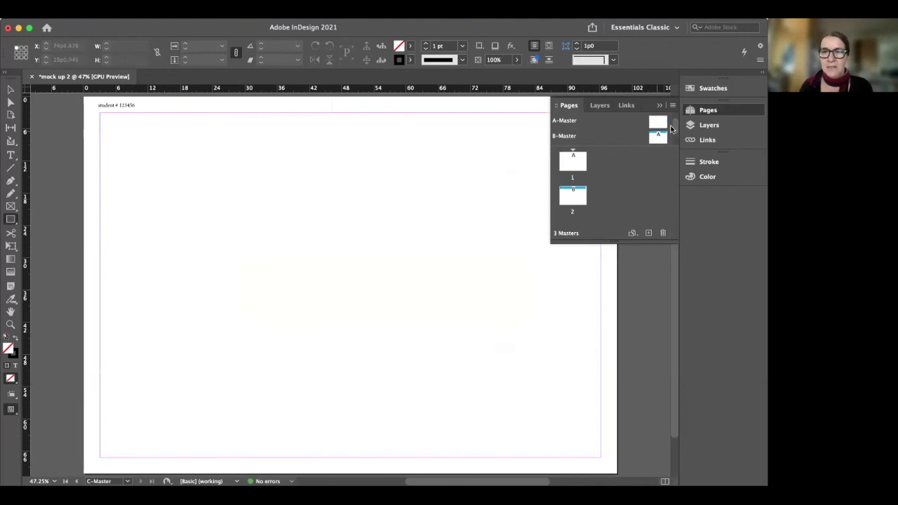
On C-Master, draw a rectangle down from the top margin line, about 96p3 wide and 4p2 high, reaching the right page edge.
drag(676, 123, 675, 147)
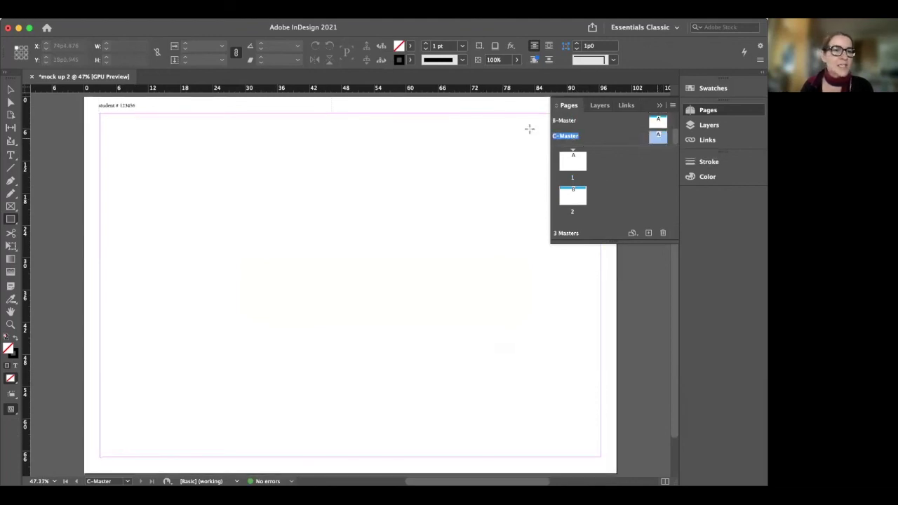
click(11, 221)
drag(100, 114, 618, 136)
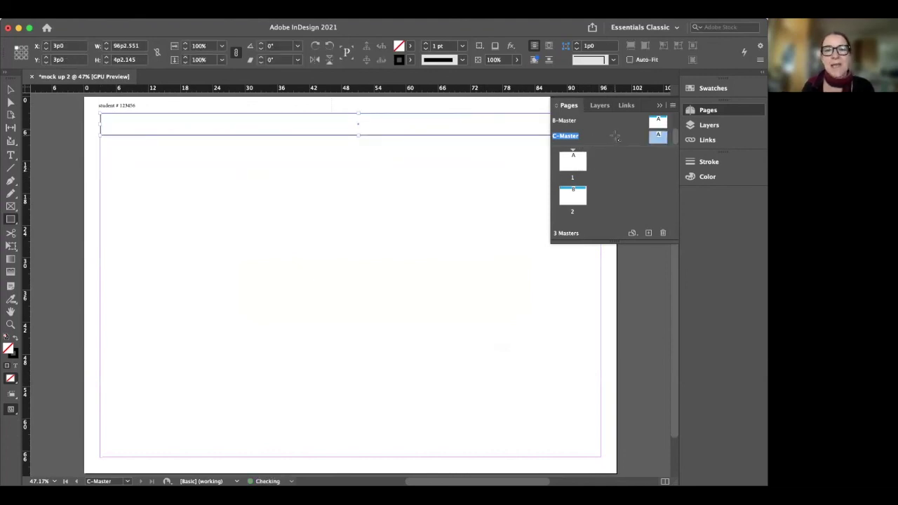
Fill the C-Master header rectangle with the magenta swatch C=0 M=100 Y=0 K=0.
click(411, 48)
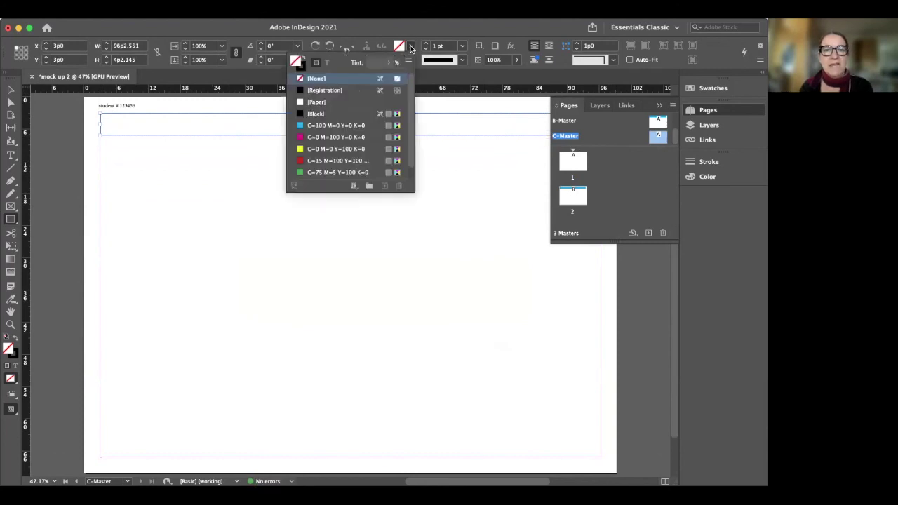
click(313, 138)
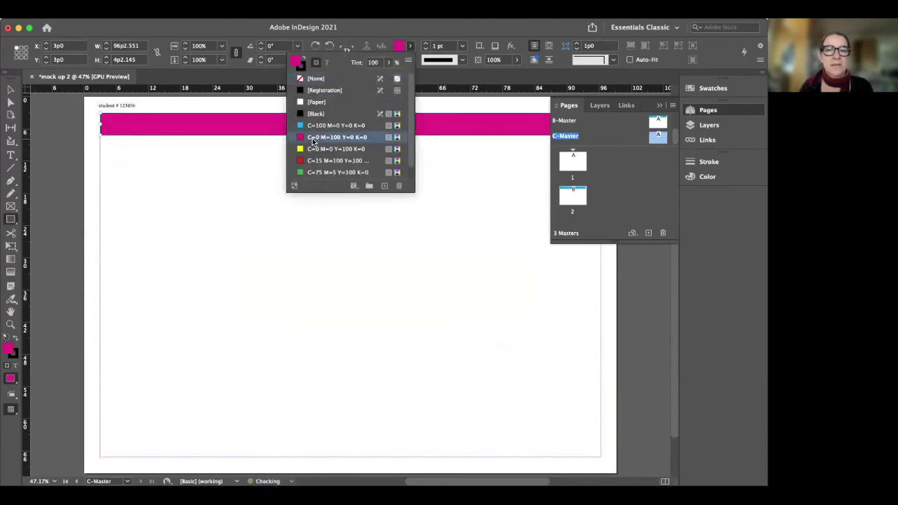
click(608, 135)
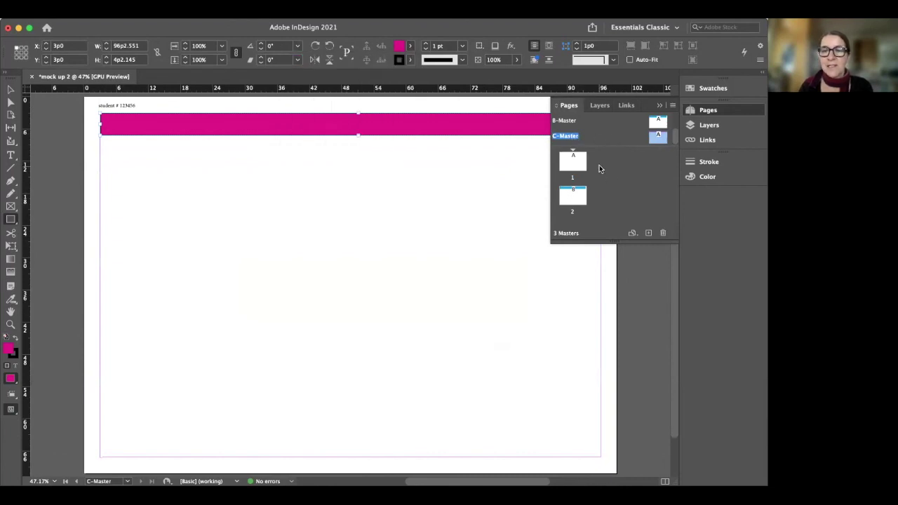
Return to the document pages, review pages 1 and 2, and add a new page after page 2.
double_click(580, 165)
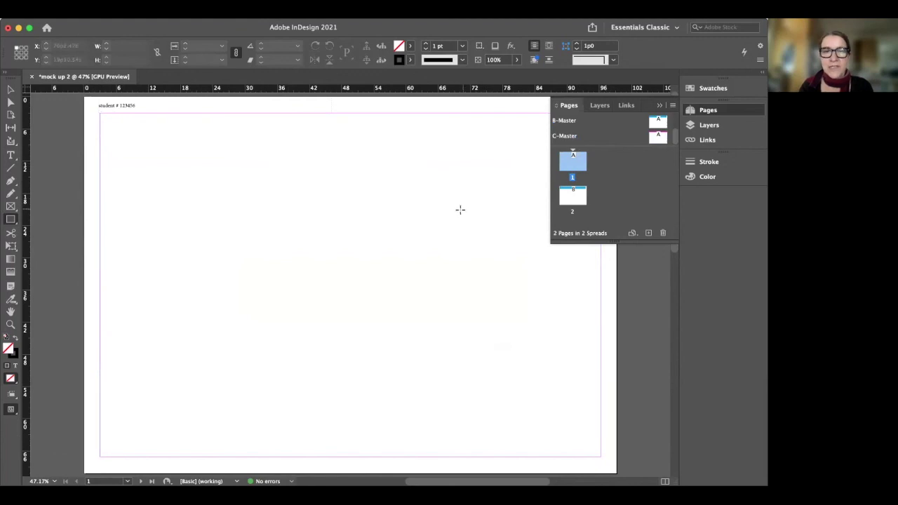
scroll(459, 209, down, 4)
scroll(460, 210, down, 5)
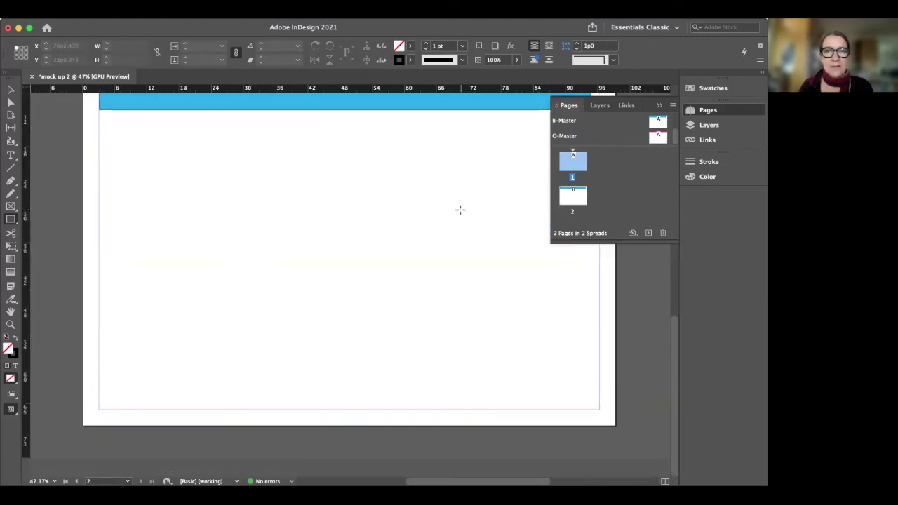
scroll(459, 210, up, 3)
scroll(459, 210, up, 10)
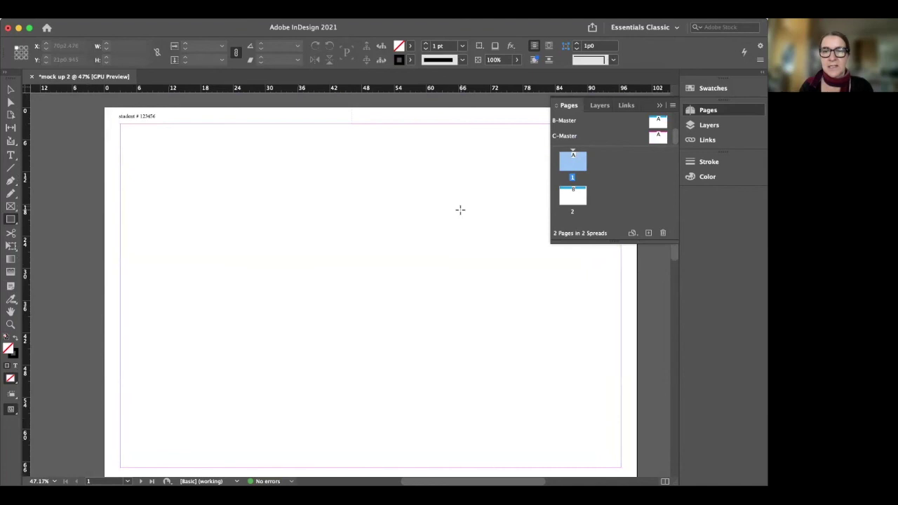
click(636, 181)
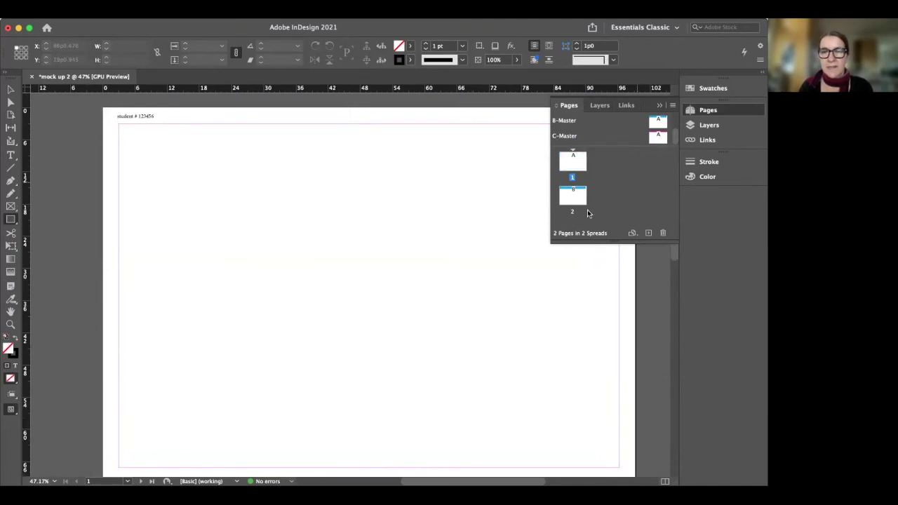
click(571, 193)
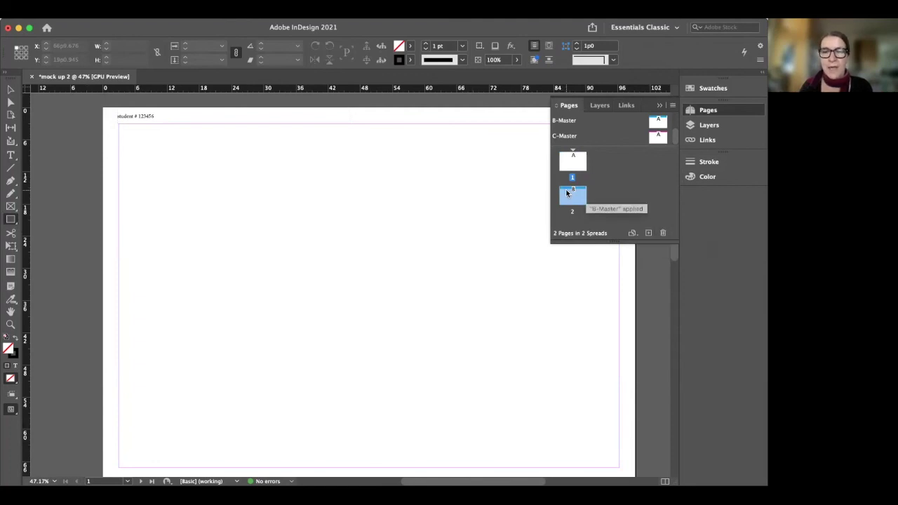
click(648, 234)
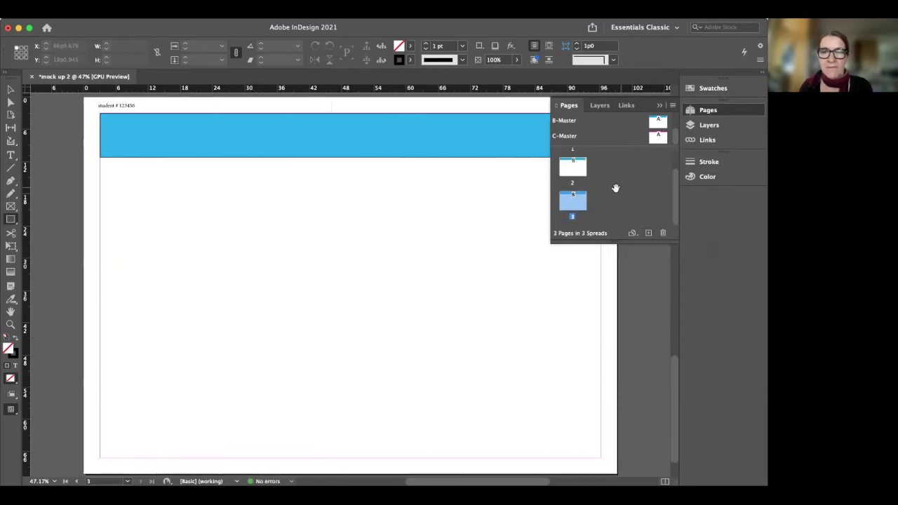
mouse_move(675, 203)
mouse_down()
mouse_move(676, 168)
mouse_move(676, 210)
mouse_up()
click(586, 207)
click(585, 204)
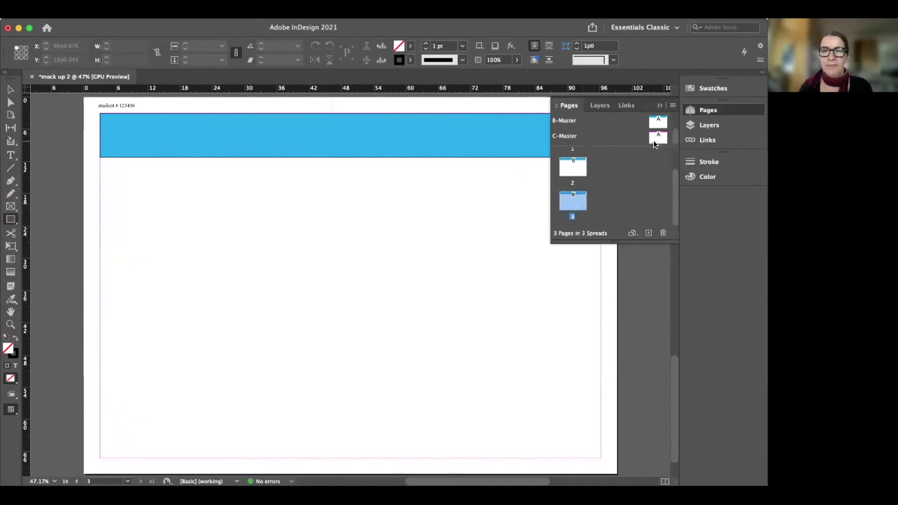
Apply C-Master to page 3 and compare its header with those of pages 2 and 1.
scroll(610, 125, up, 2)
scroll(610, 125, up, 2)
scroll(611, 128, down, 4)
scroll(586, 137, up, 4)
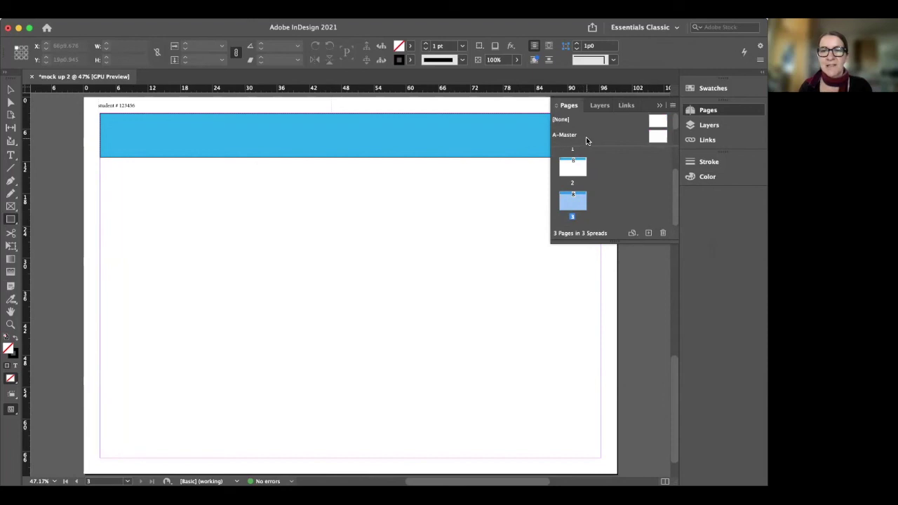
scroll(624, 125, down, 3)
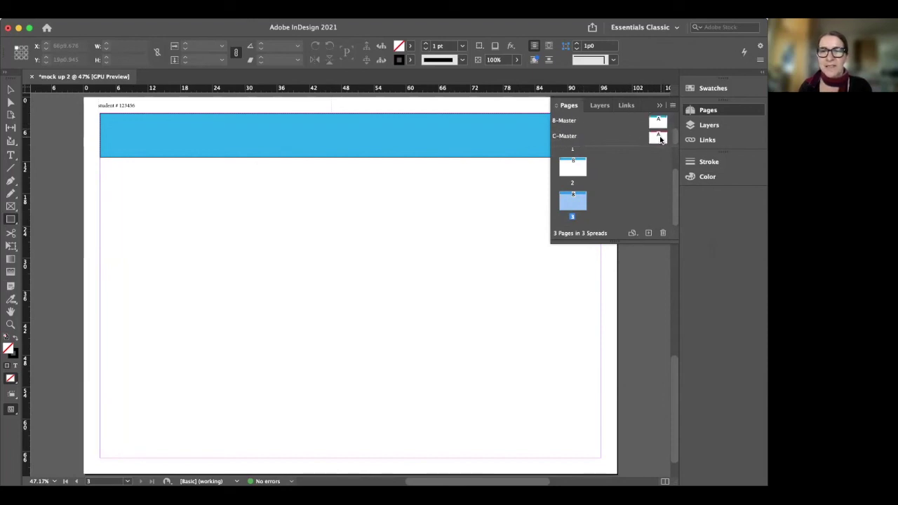
drag(660, 137, 573, 205)
scroll(442, 214, up, 12)
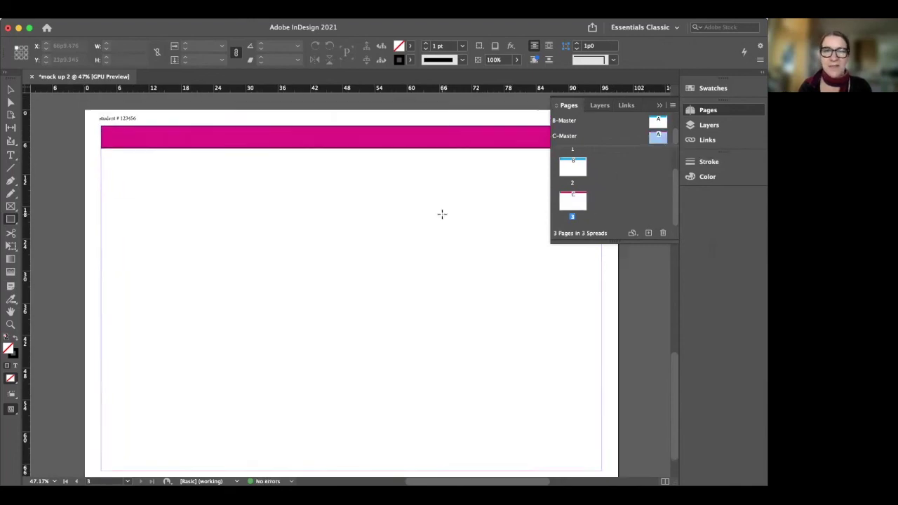
scroll(441, 214, up, 10)
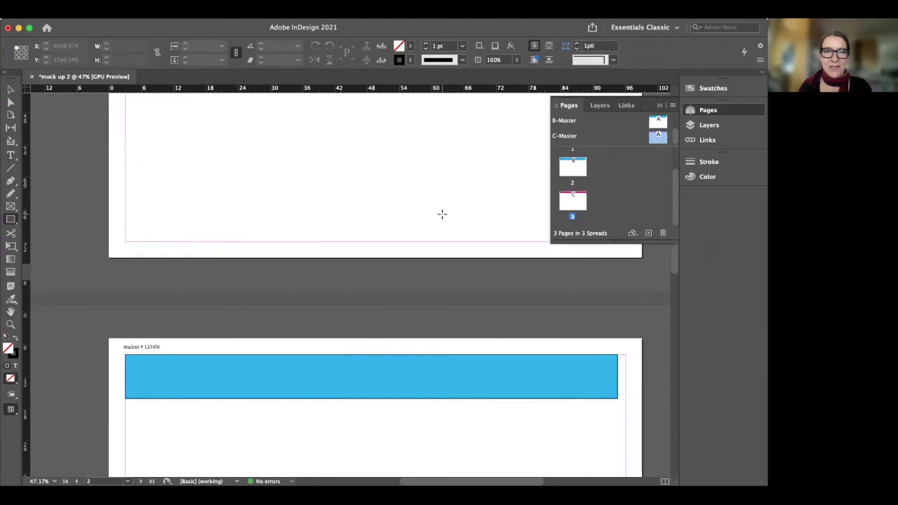
scroll(442, 213, up, 3)
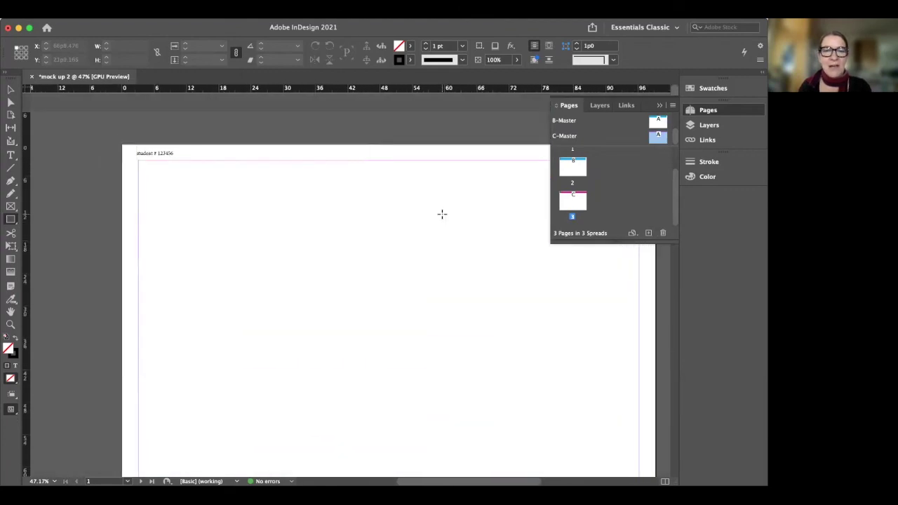
scroll(484, 232, right, 2)
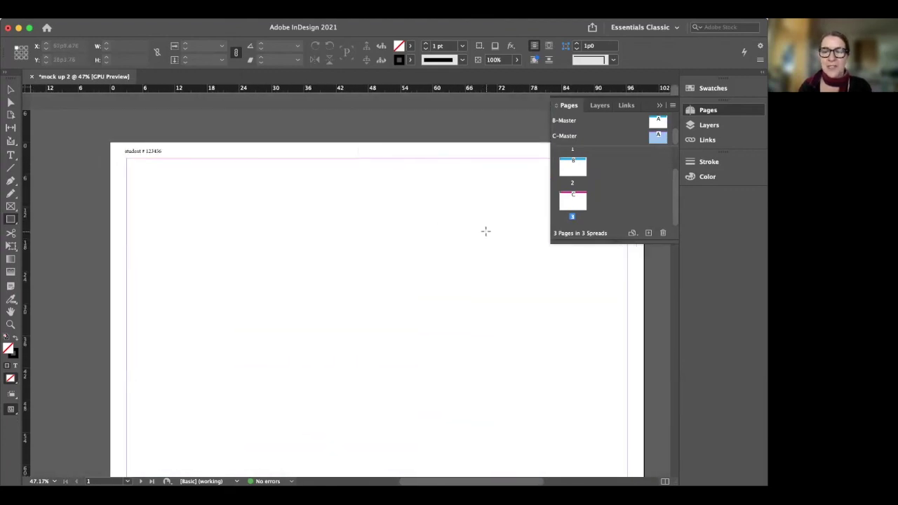